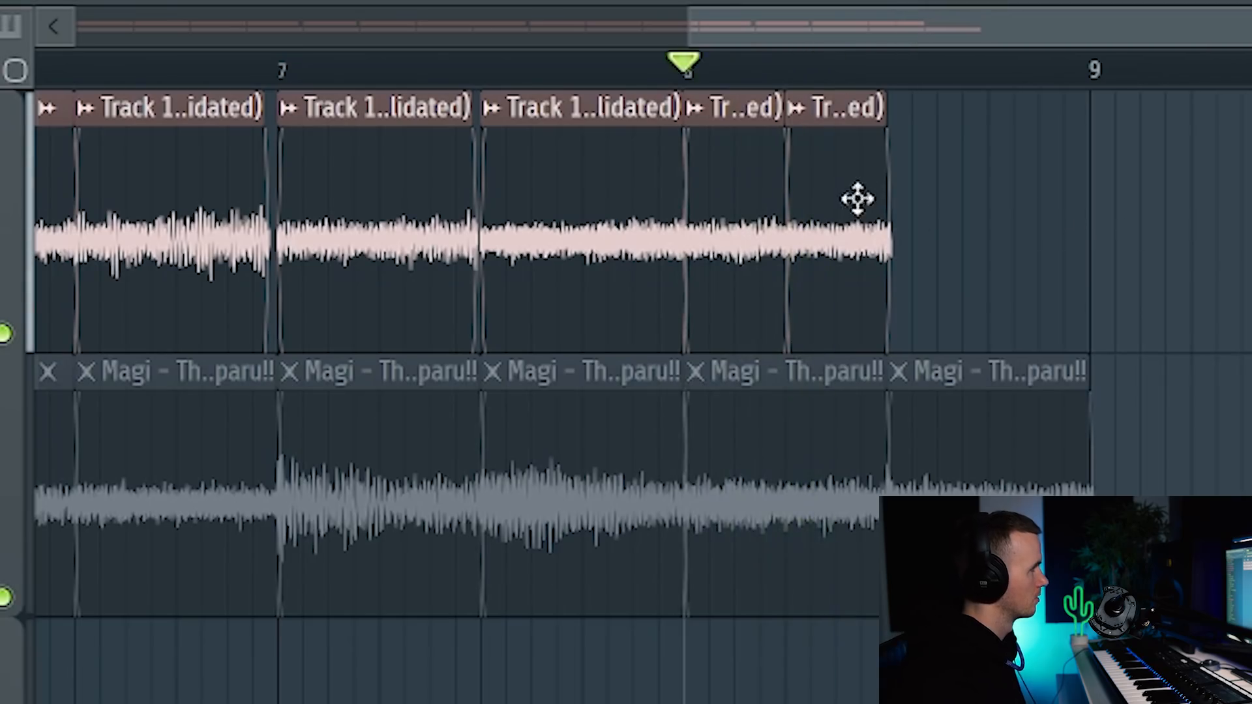
Step: Add two more short Track 1 sample chops after the existing ones to fill the playlist lane up to bar 9
left_click_drag(944, 207, 923, 206)
left_click(1004, 219)
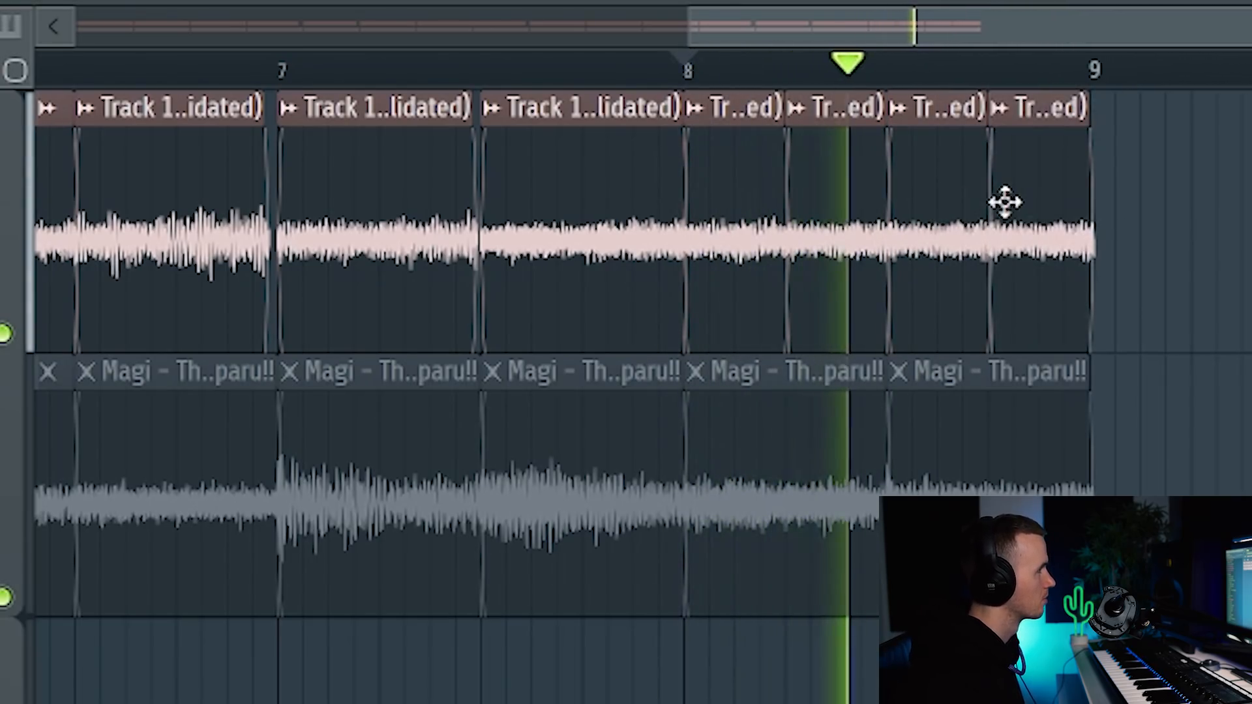
scroll(967, 493, "down", 6)
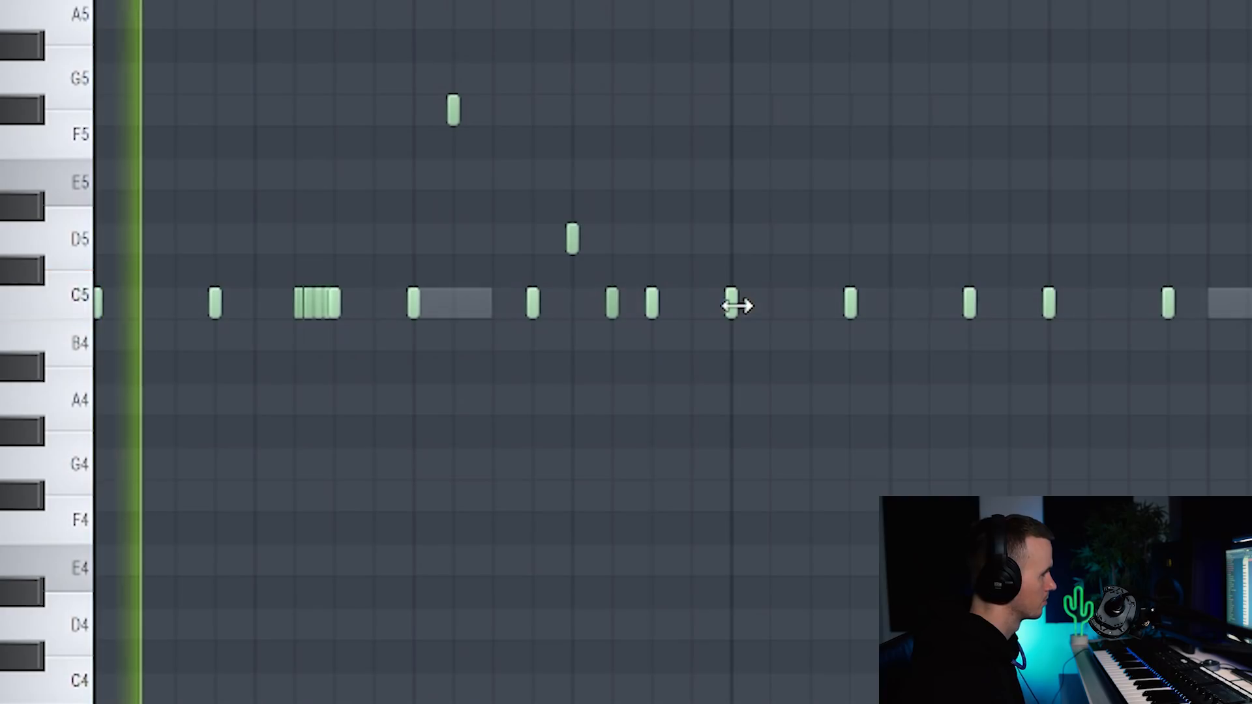
Step: Move the D5 hit along the snare pattern and add a short C5 note after the run of three rapid C5 hits
left_click_drag(516, 233, 567, 233)
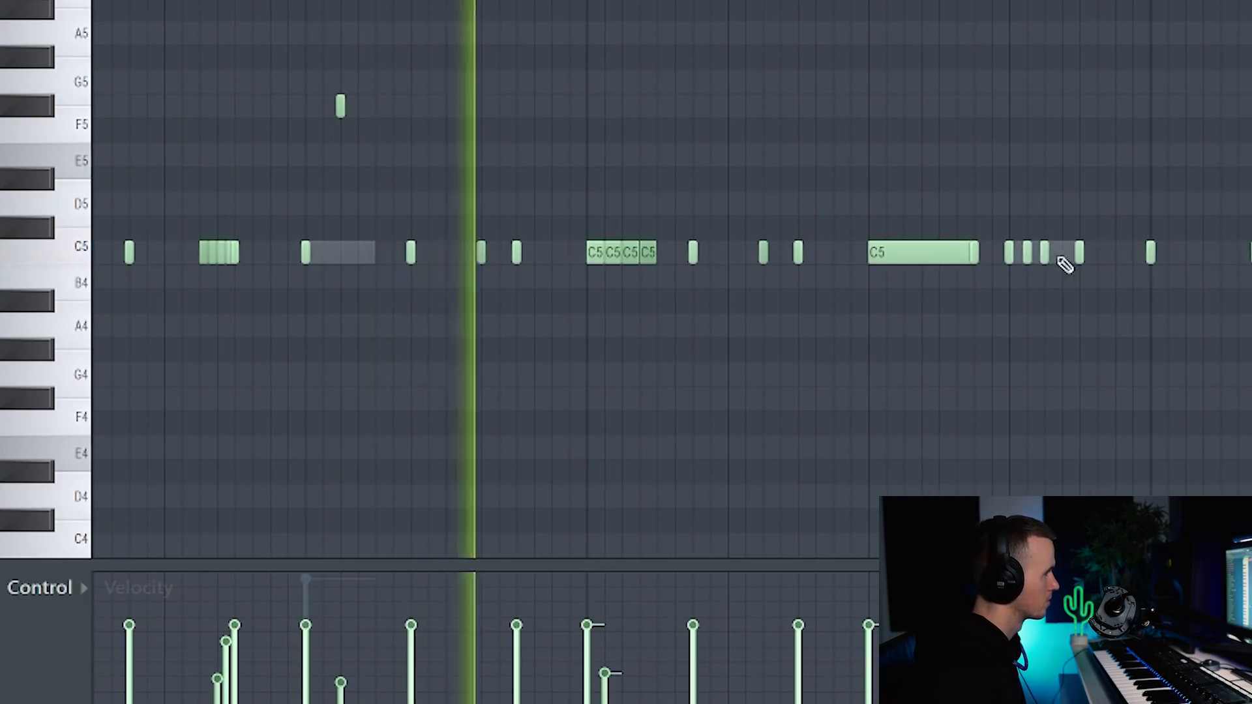
left_click(1063, 252)
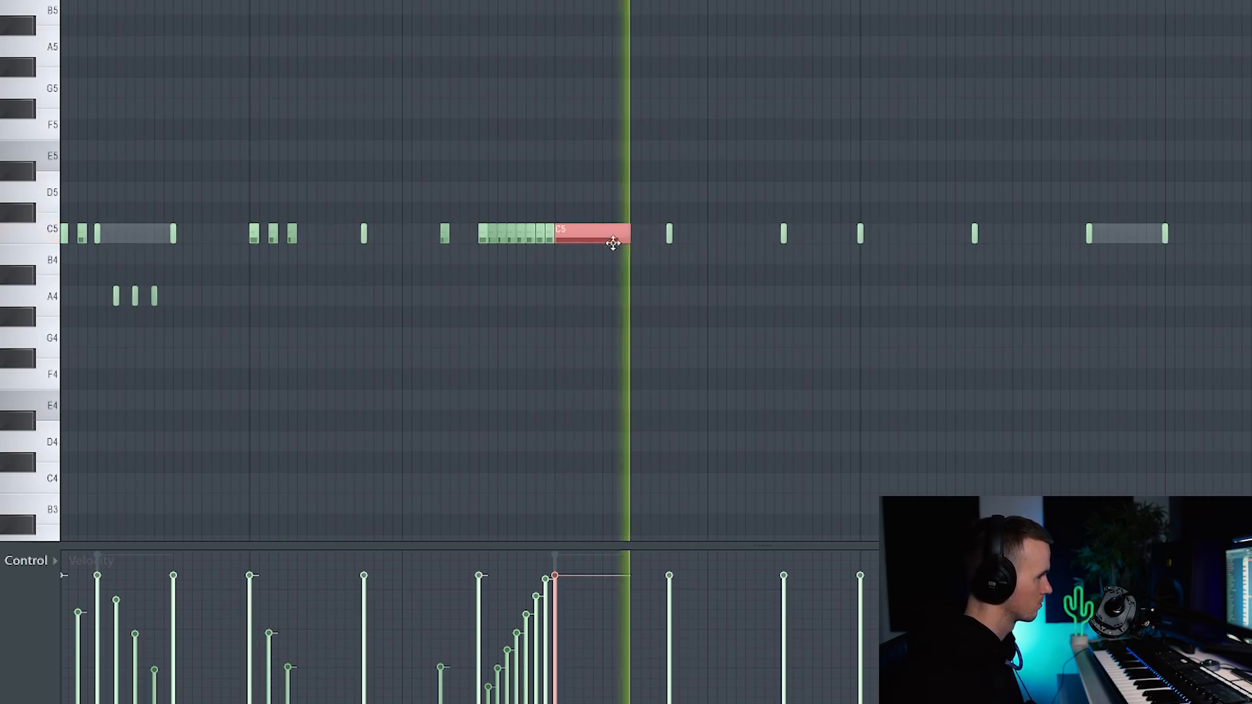
Step: Chop the selected long C5 note into a rapid roll, ramp its velocities downward and play it back
key("alt+u")
left_click(827, 341)
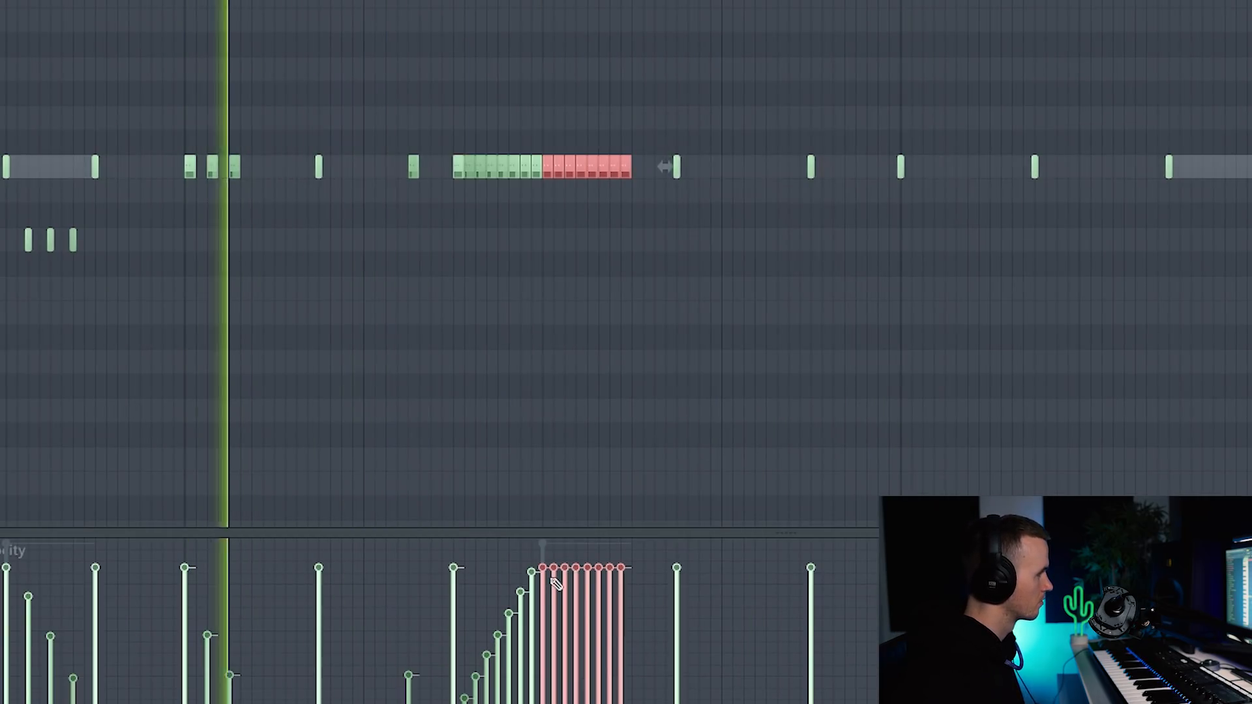
left_click_drag(551, 578, 622, 697)
key("space")
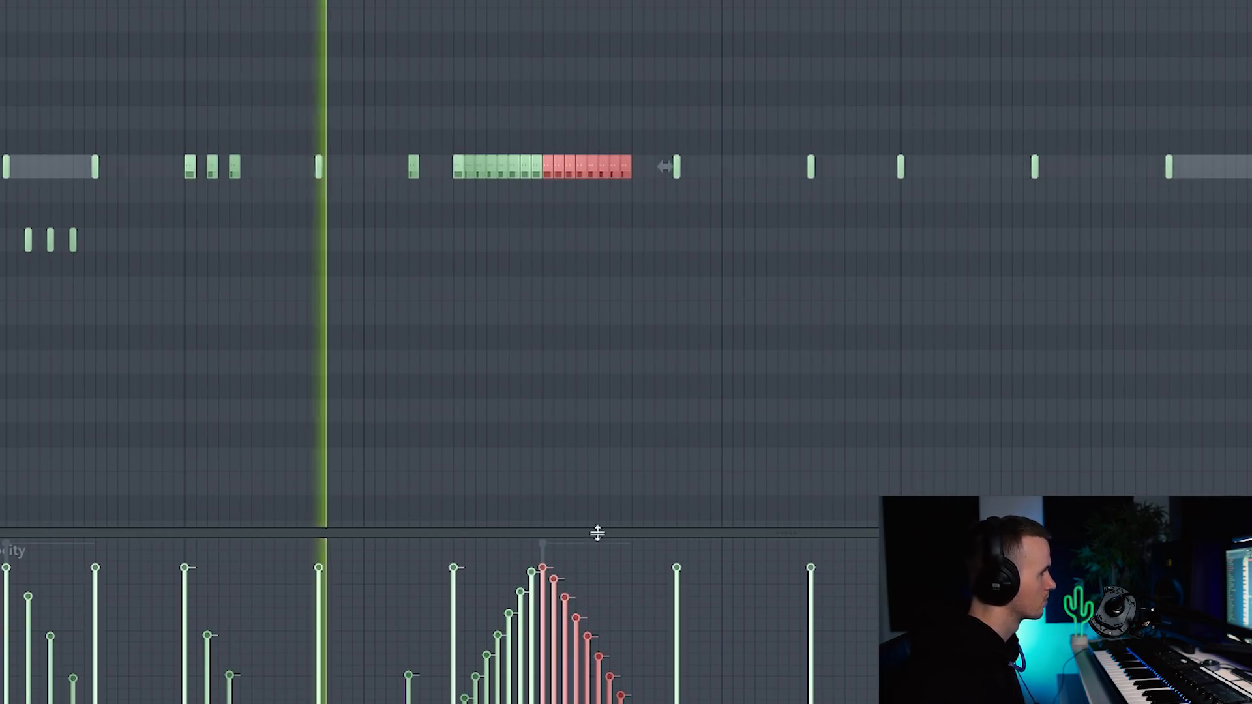
Step: Chop the C5 note and the A4 note near the pattern's end into rapid rolls using the Default chopper pattern
scroll(595, 420, "down", 5)
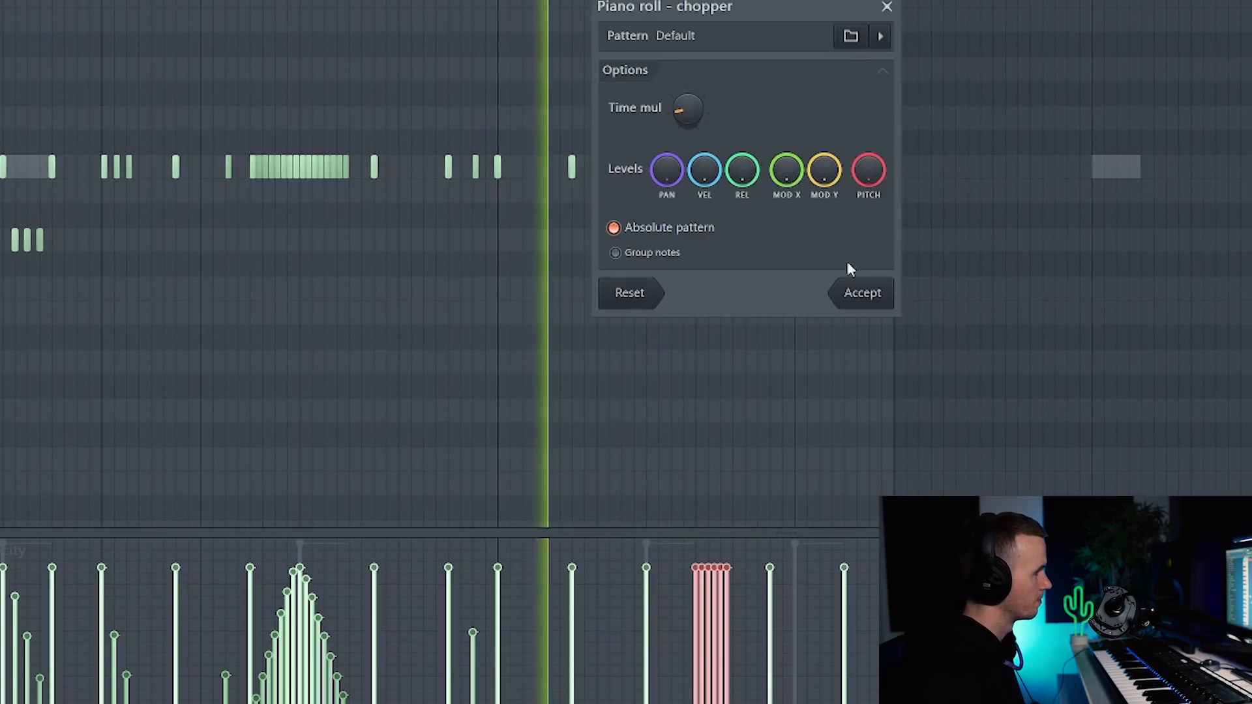
left_click(862, 291)
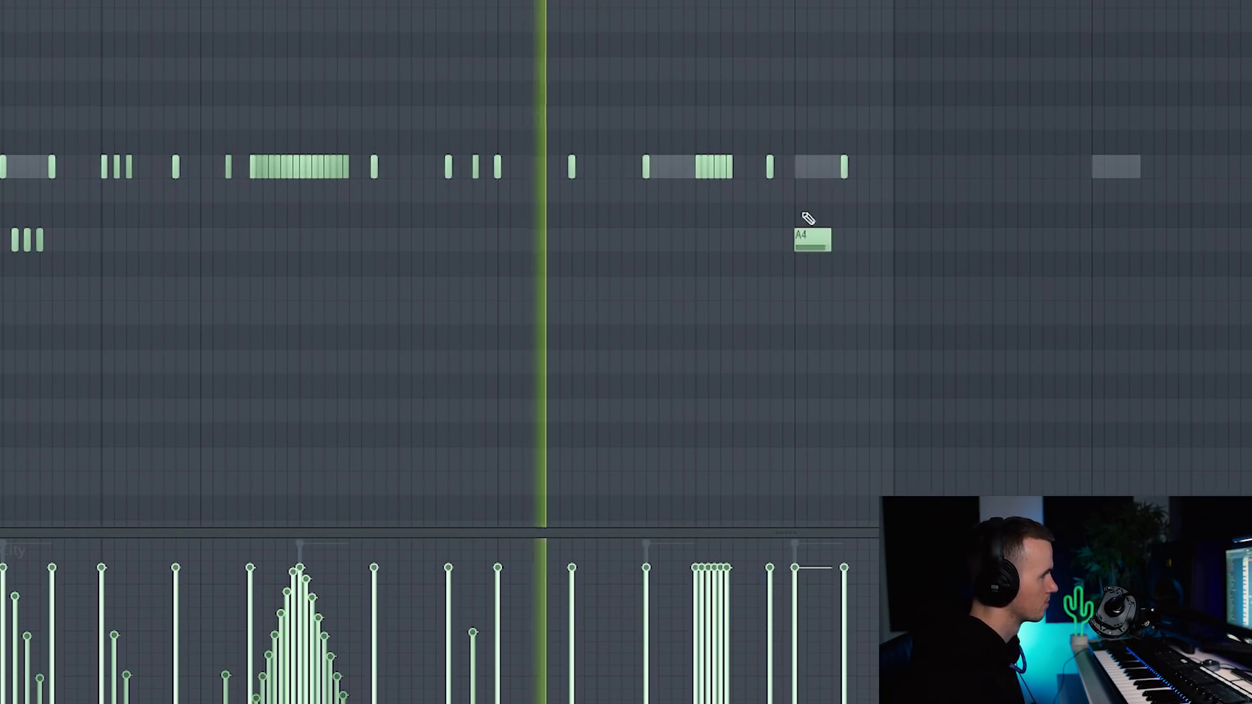
key("alt+u")
left_click(869, 299)
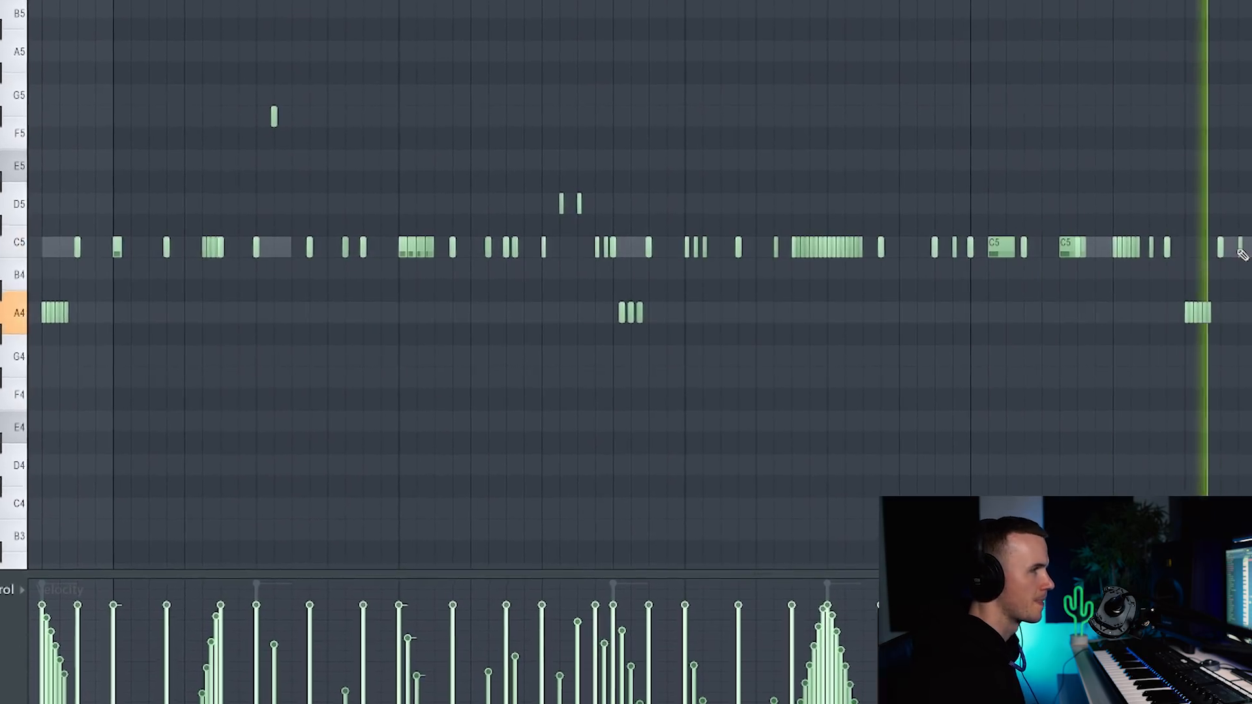
scroll(792, 164, "down", 4)
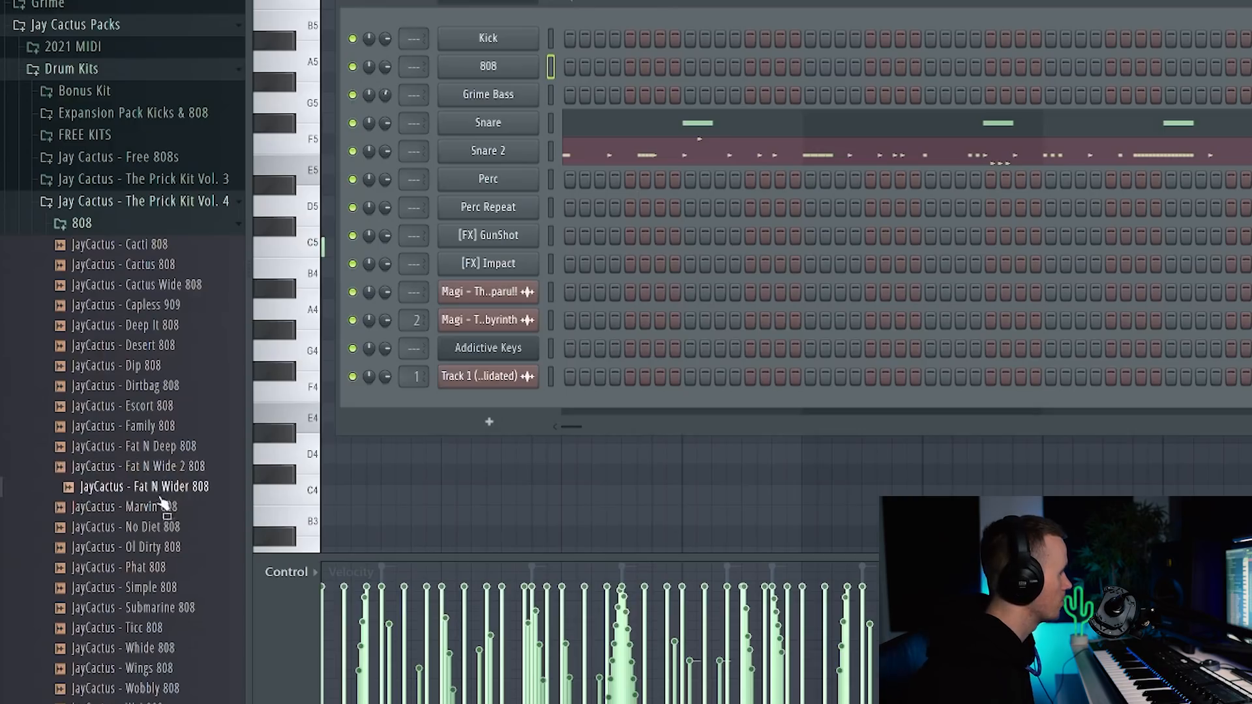
Step: Load JayCactus - Marvin 808 into the 808 channel and place E5 notes at bars 1 and 3 with a B4 note just before bar 3
left_click_drag(488, 94, 498, 67)
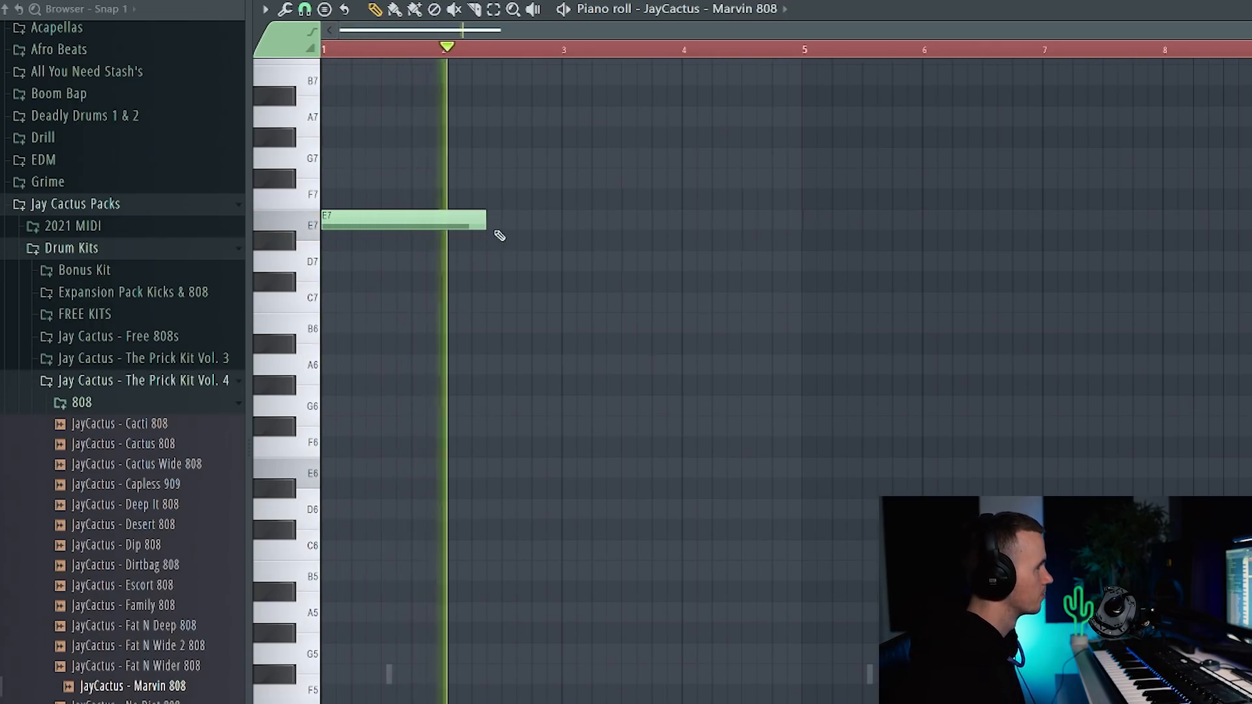
left_click_drag(570, 214, 627, 196)
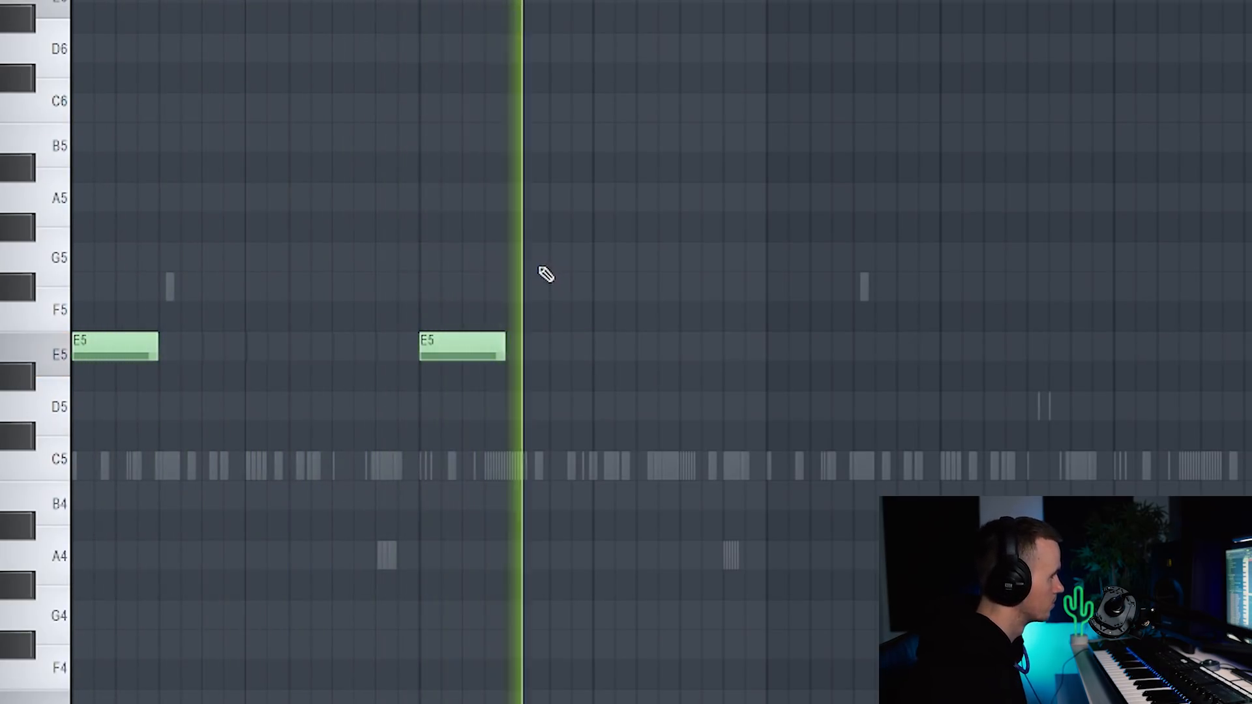
left_click(369, 504)
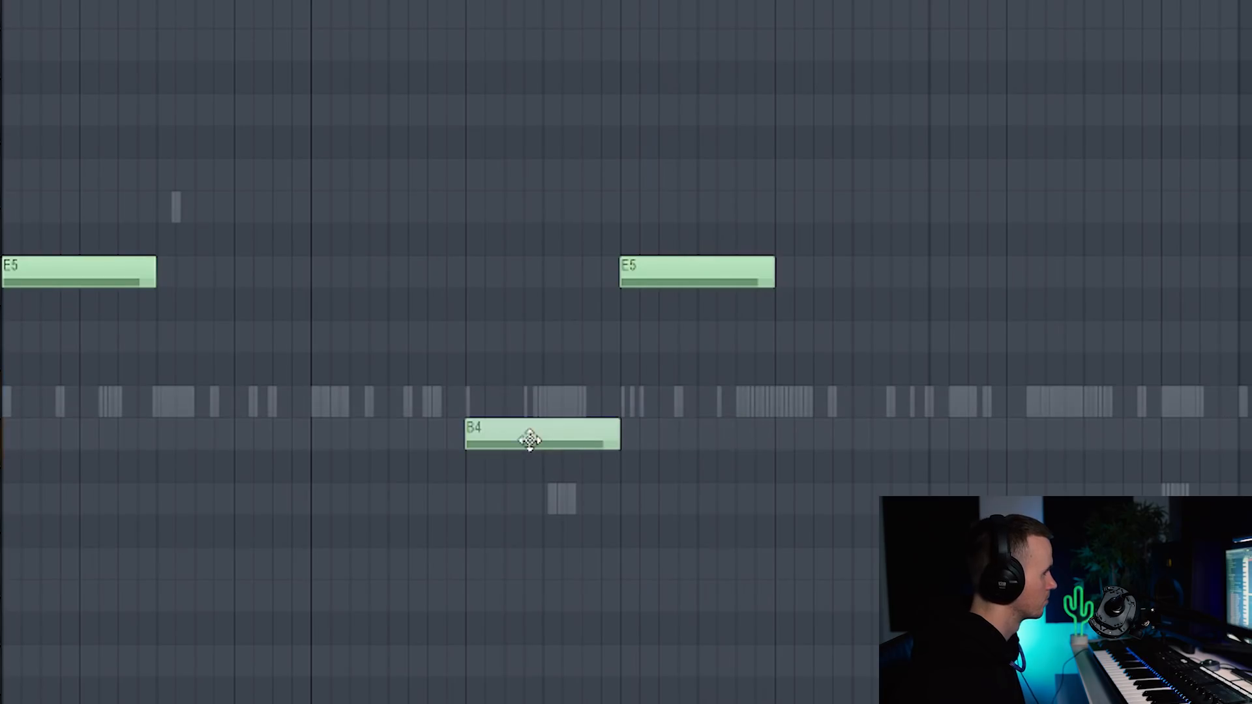
Step: Play back the bassline with its B5 and G5 slides and add an E4 note beneath the short E5 in bar 2
key("space")
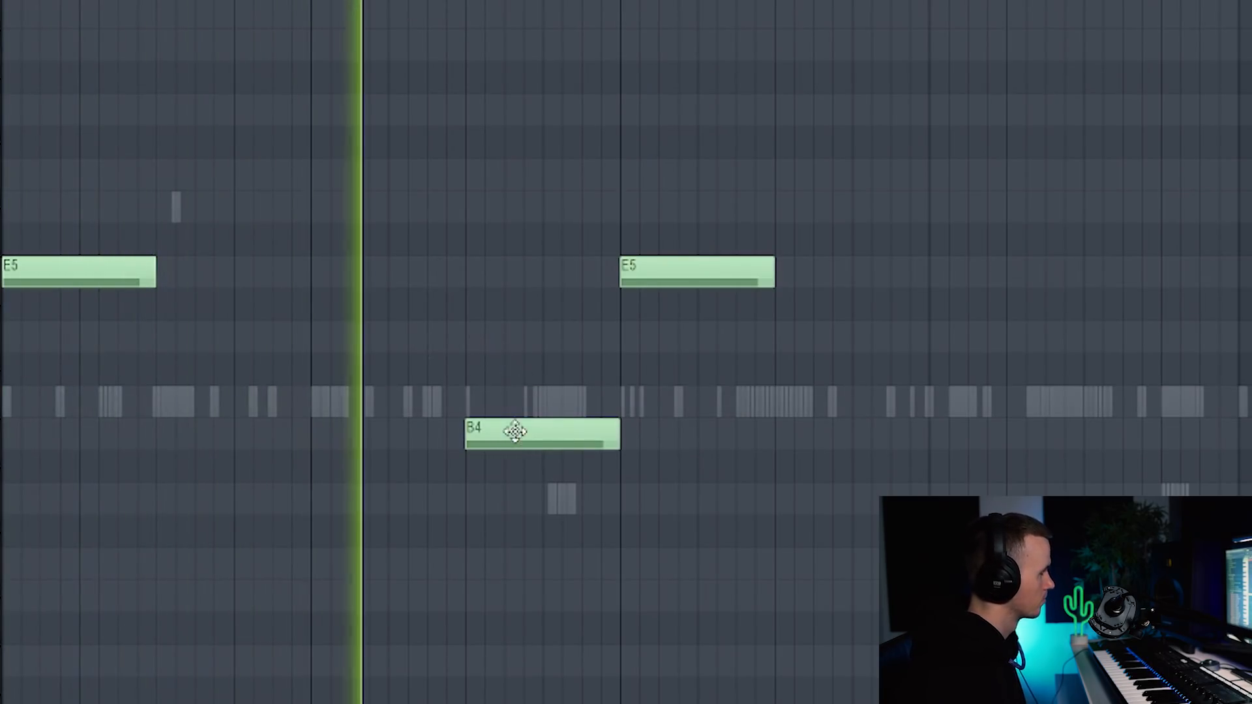
key("space")
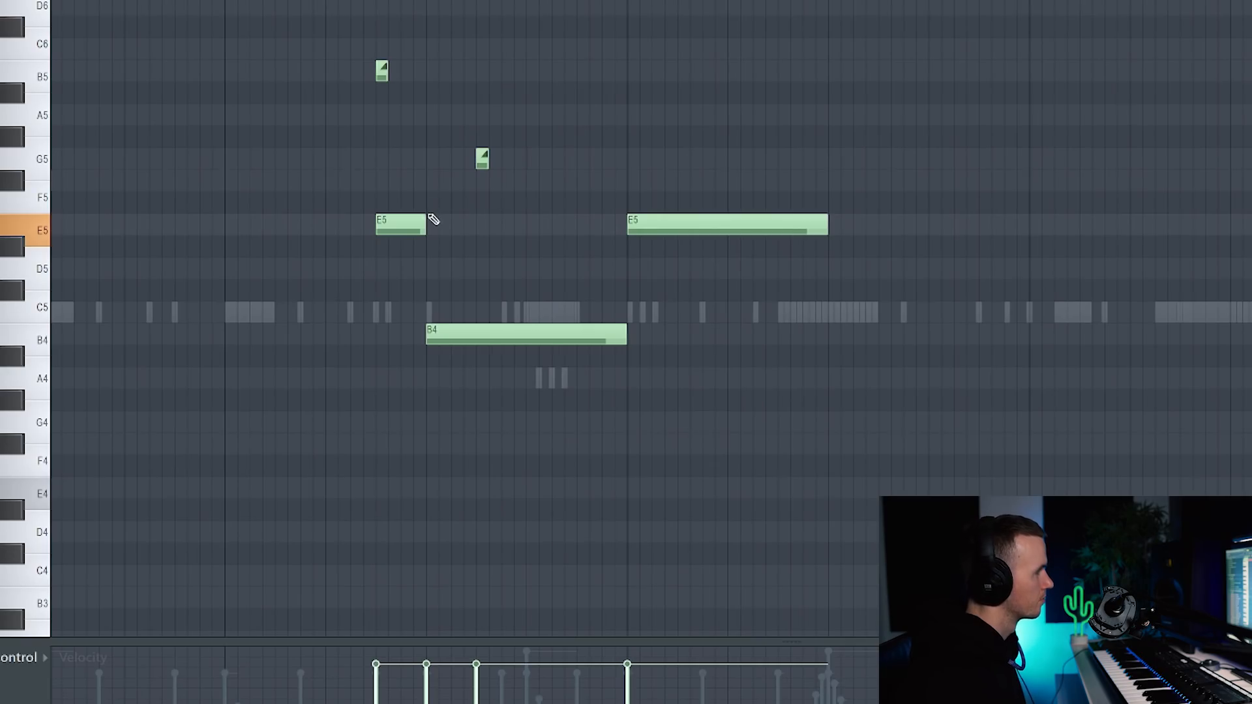
scroll(437, 222, "down", 2, "ctrl")
key("space")
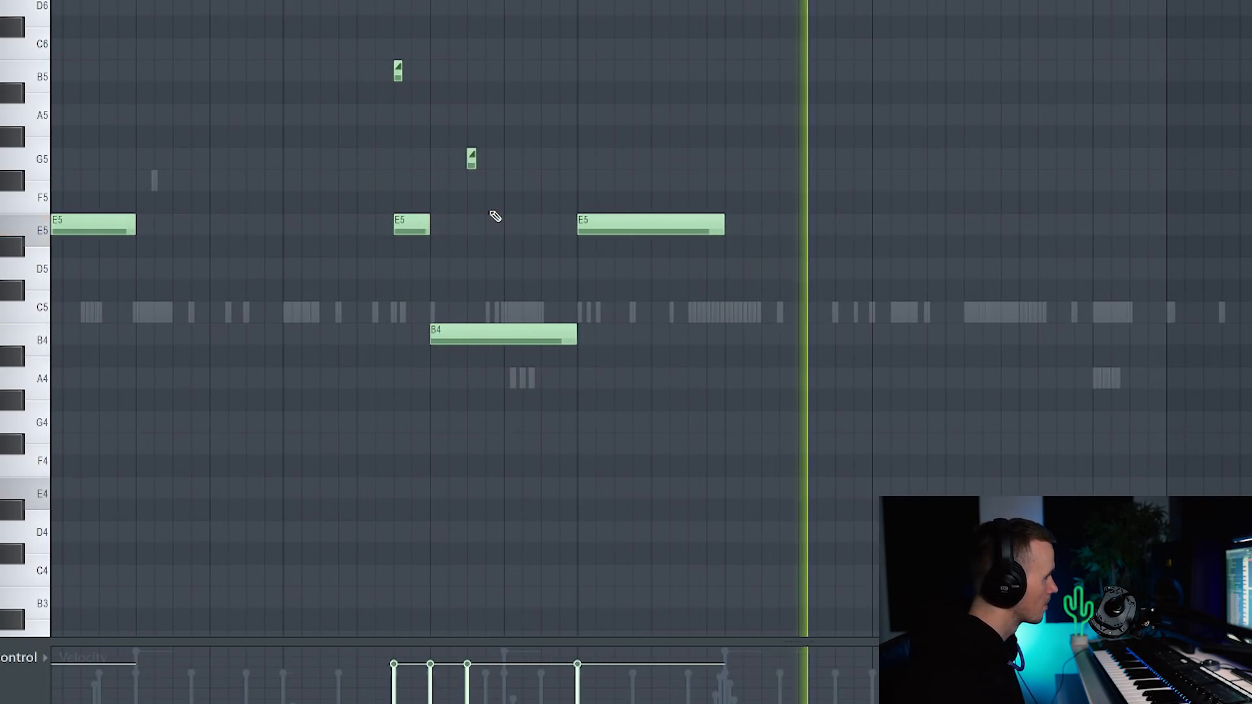
left_click(389, 490)
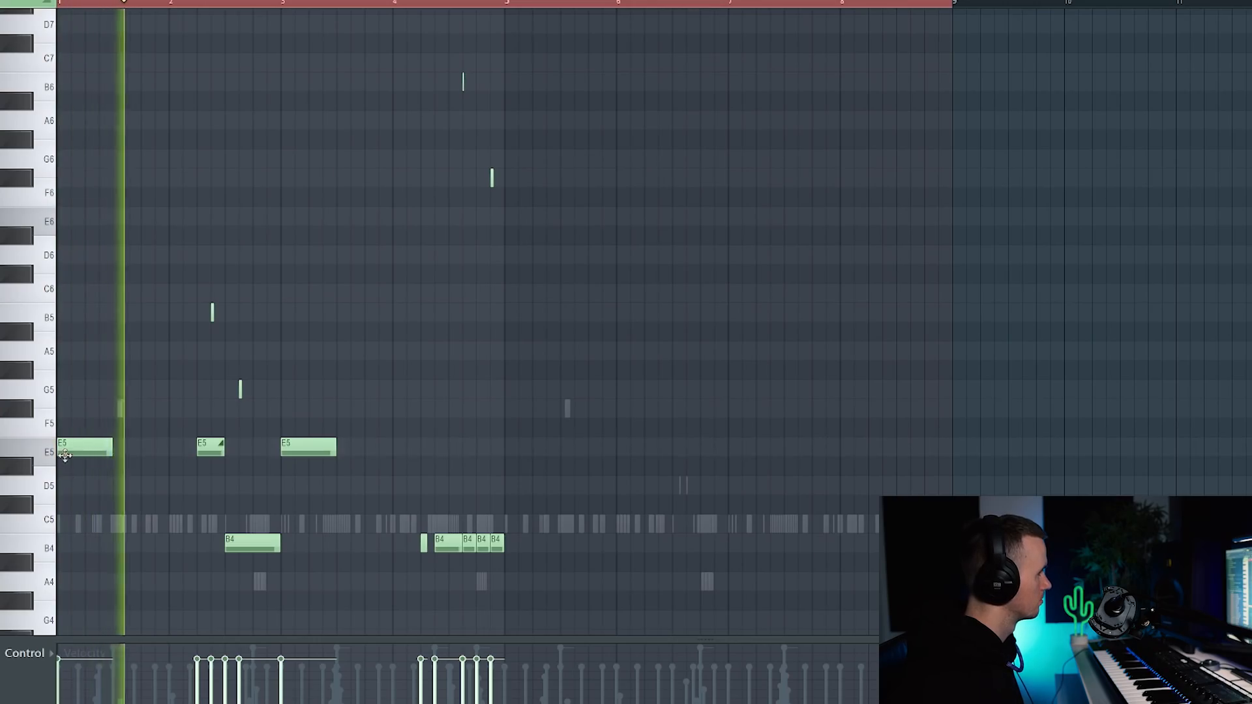
Step: Duplicate the bassline so the copy starts at bar 5, and play back the transition into it
key("ctrl+b")
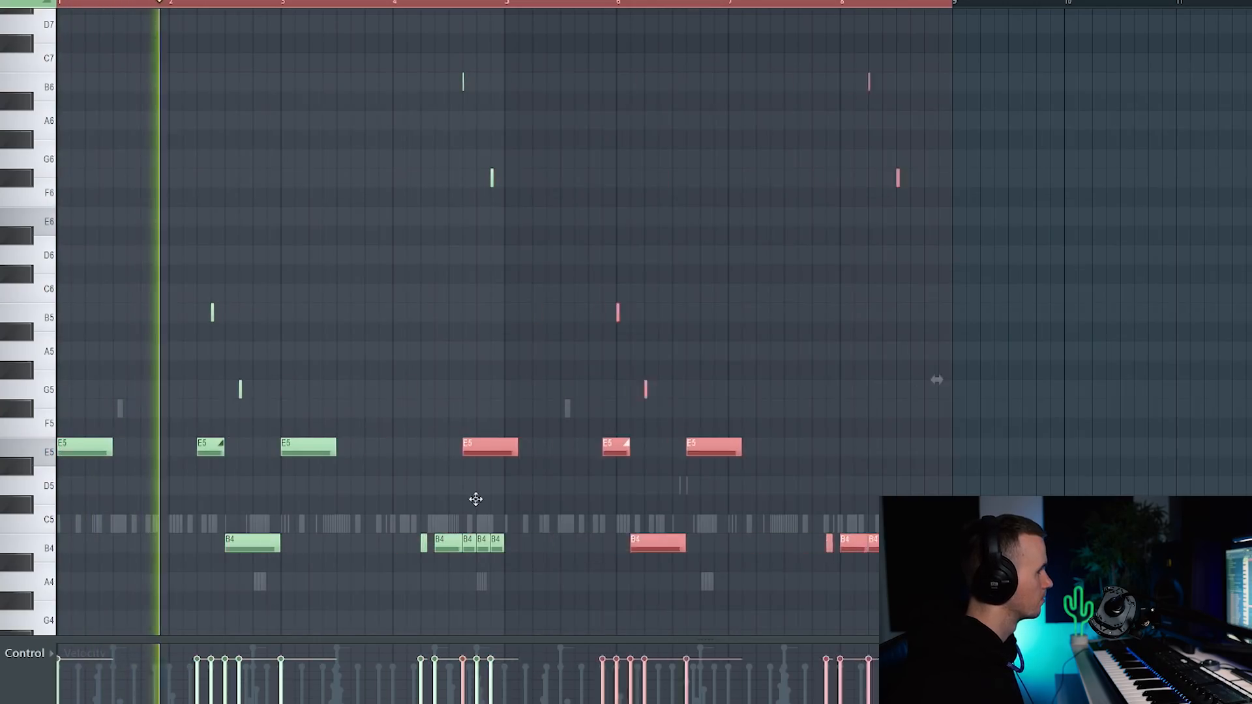
scroll(517, 501, "up", 5)
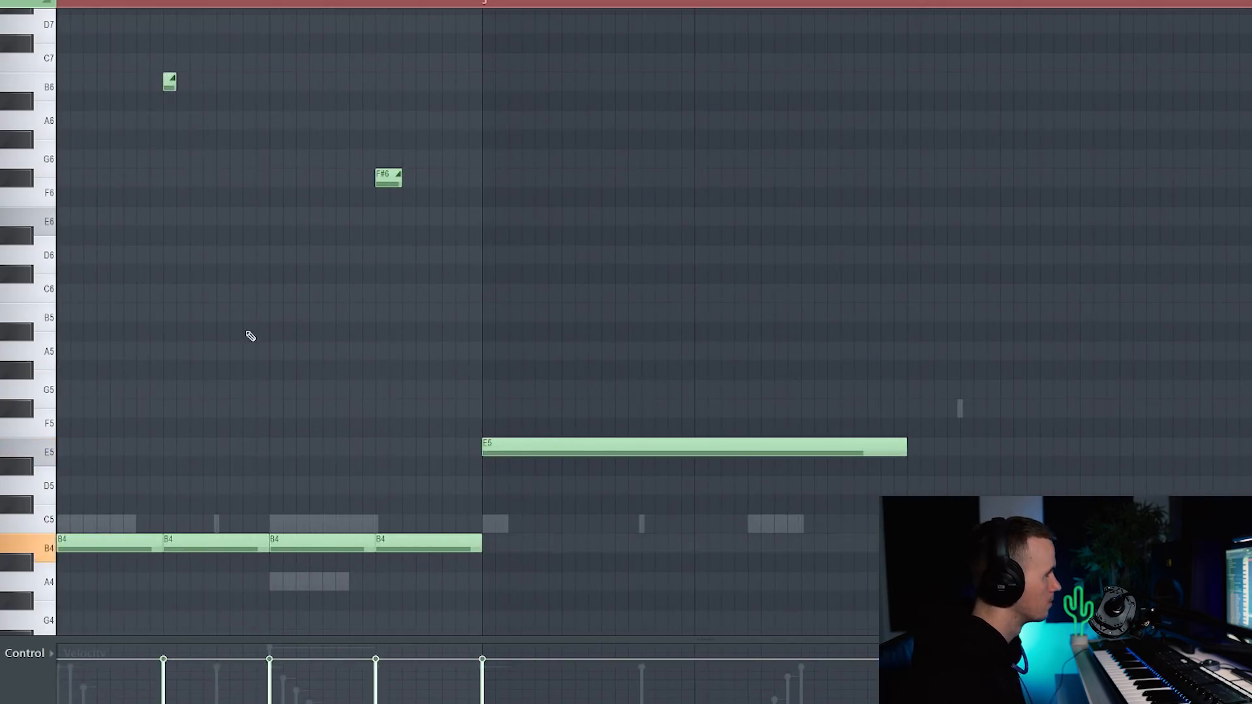
scroll(247, 331, "down", 5)
left_click(459, 4)
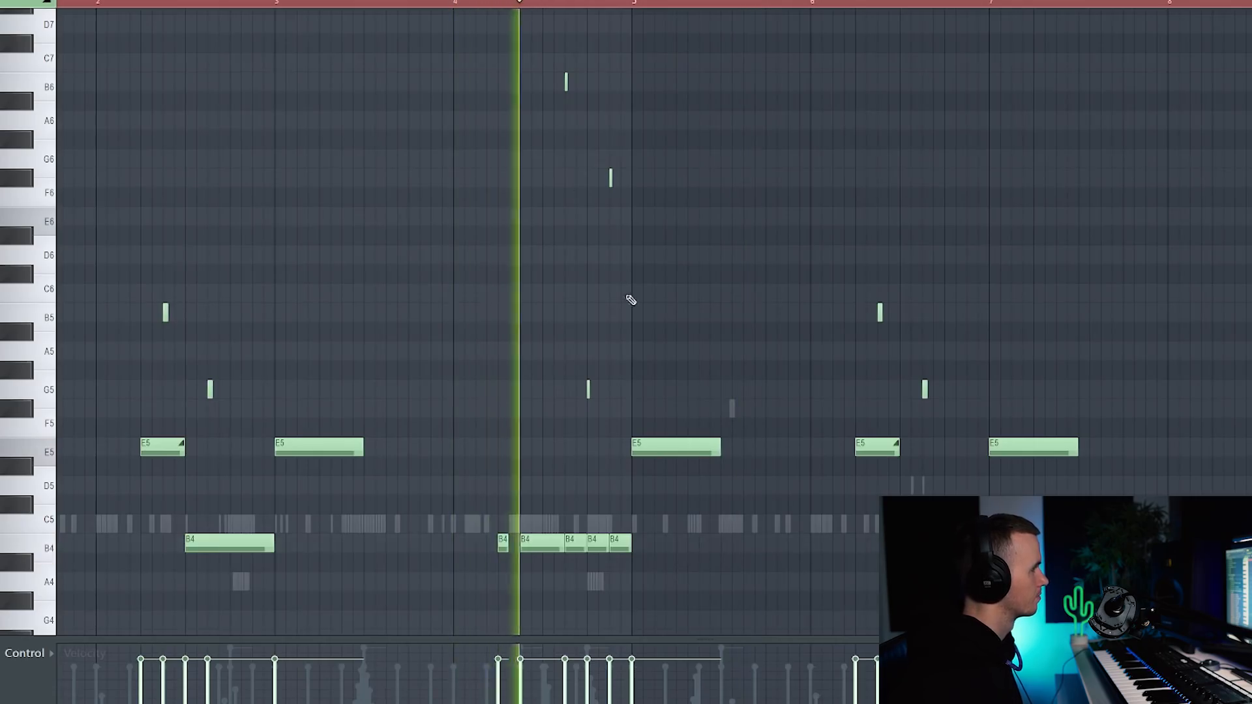
Step: Raise the G5 and F#5 notes before bar 7 to C6 and B5, remove the C6 slide before them and play back
scroll(605, 354, "up", 4)
scroll(605, 346, "down", 1)
scroll(607, 330, "down", 3)
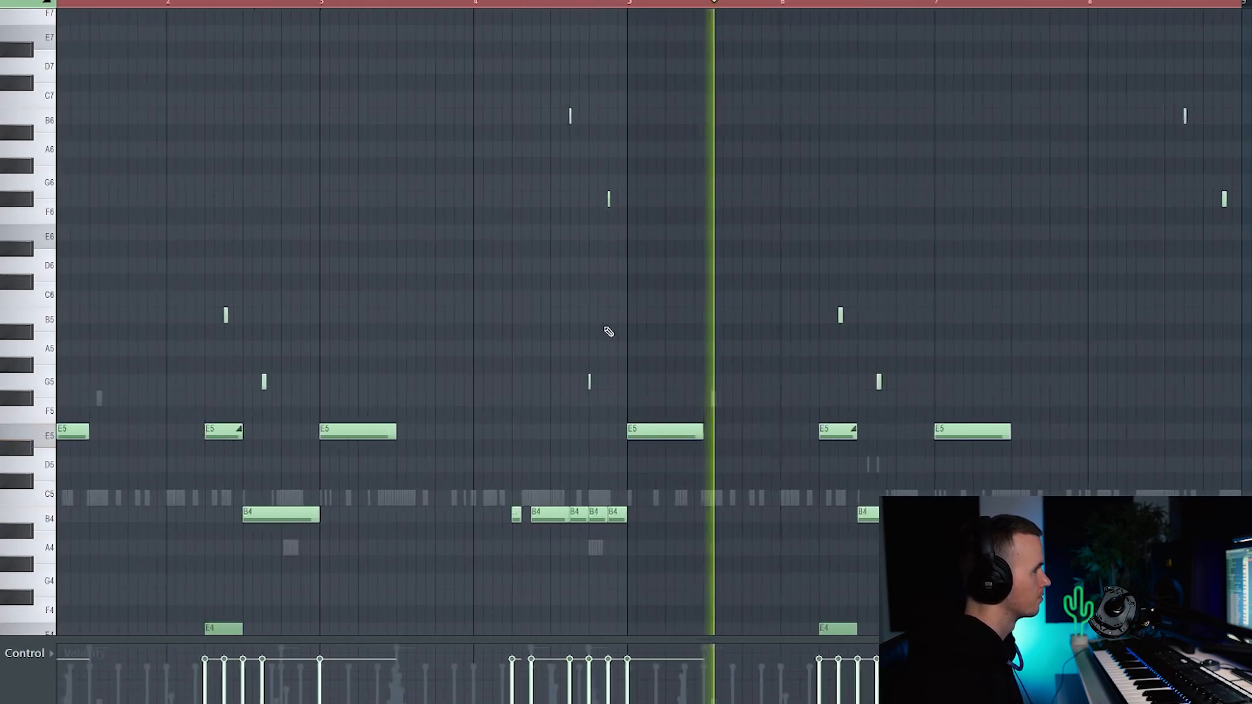
scroll(652, 286, "down", 1)
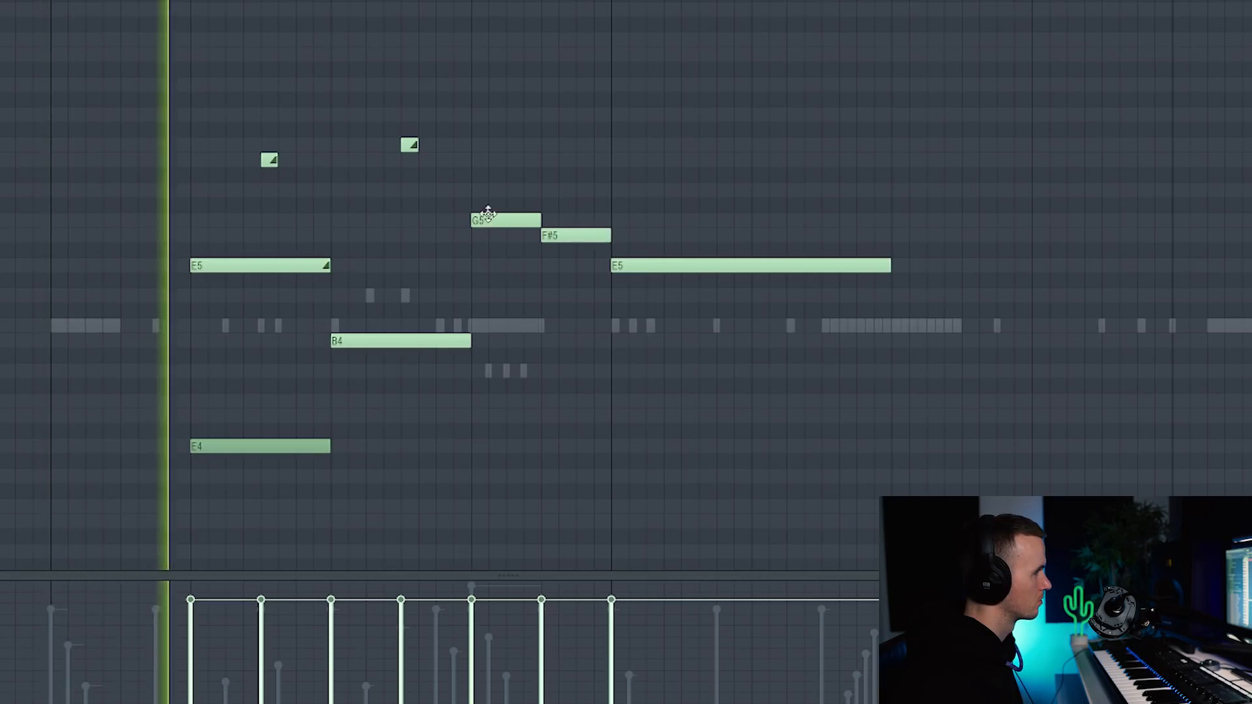
left_click_drag(492, 216, 499, 142)
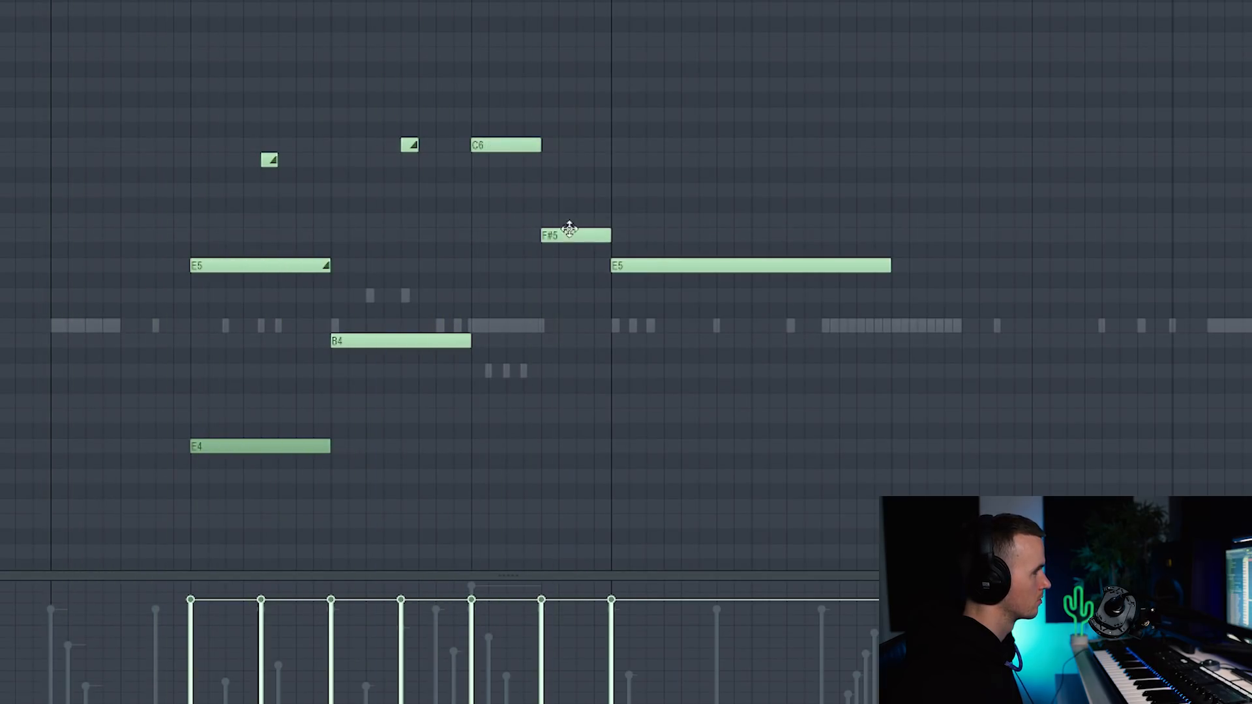
left_click_drag(569, 229, 577, 150)
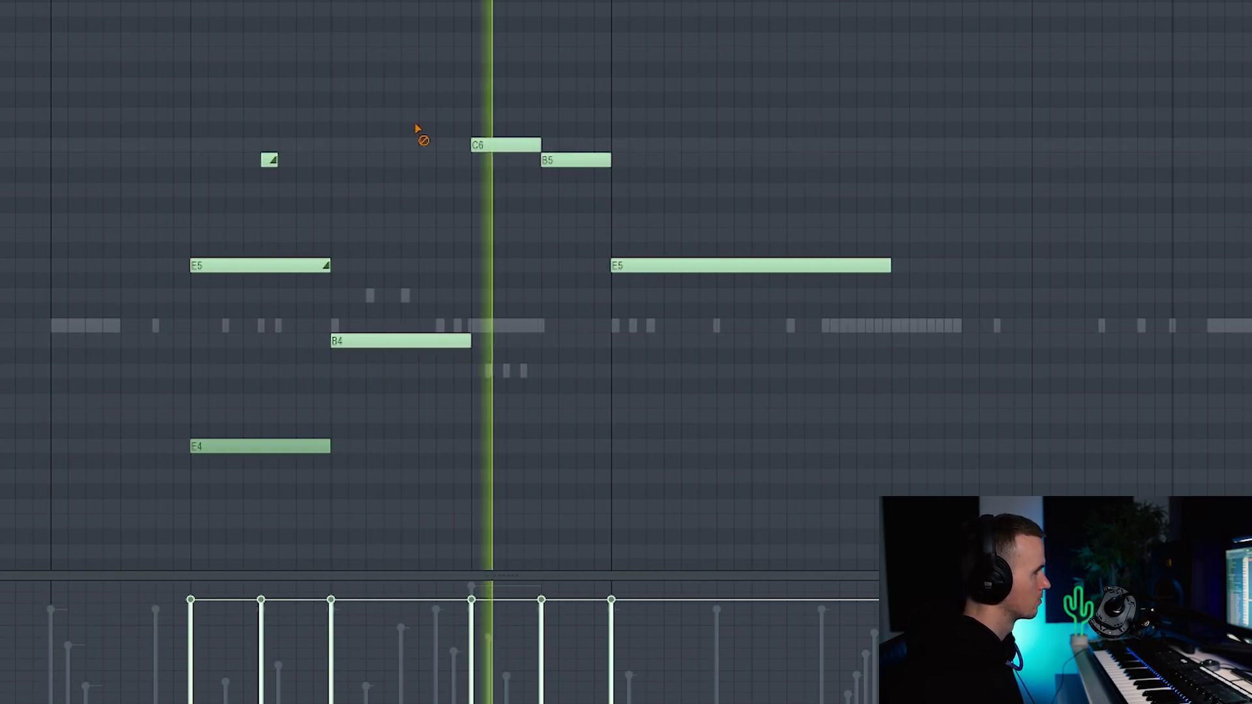
scroll(419, 129, "down", 3)
key("space")
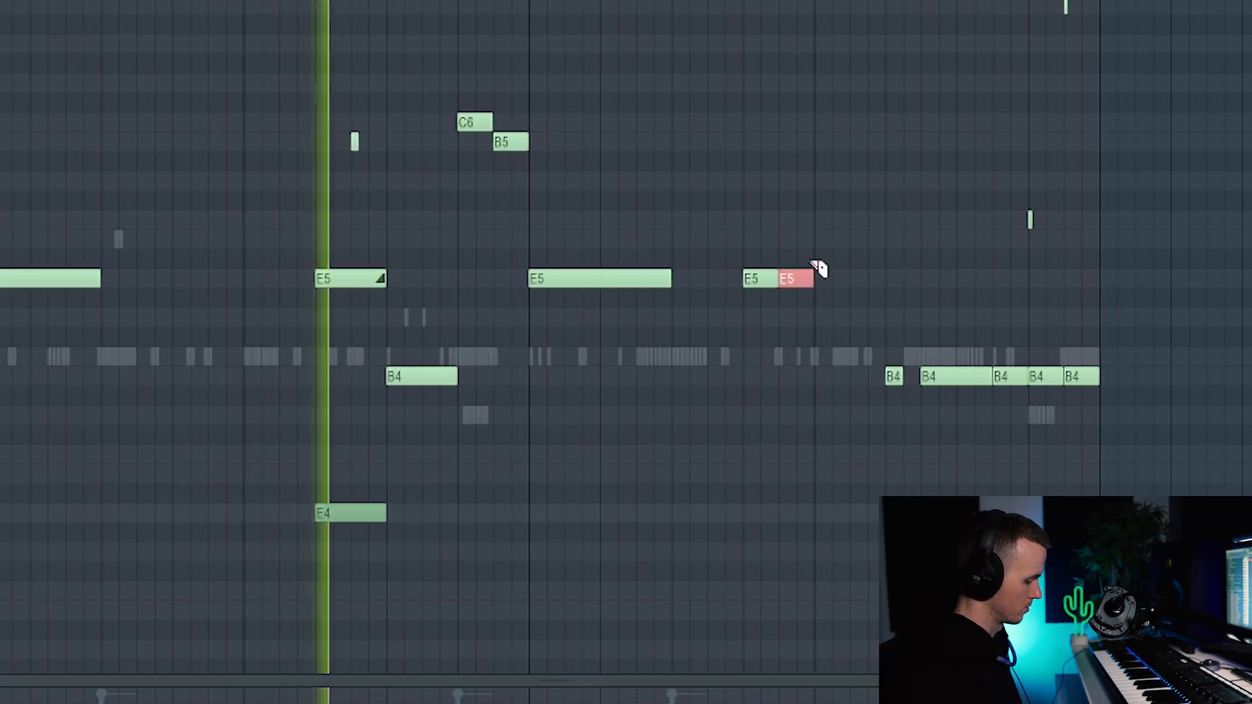
Step: Delete the short B4 note in bar 8, then move the longer B4 to the bar's start and lengthen it
right_click(894, 376)
left_click_drag(940, 377, 848, 377)
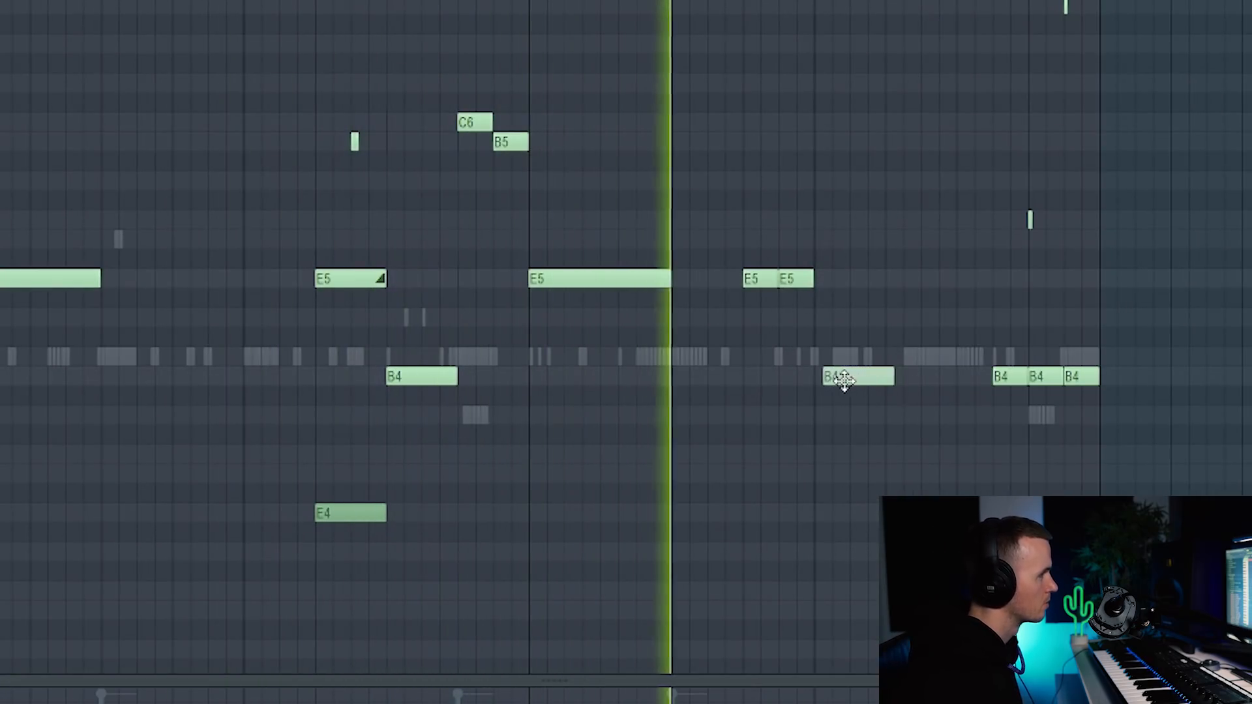
scroll(900, 365, "up", 3)
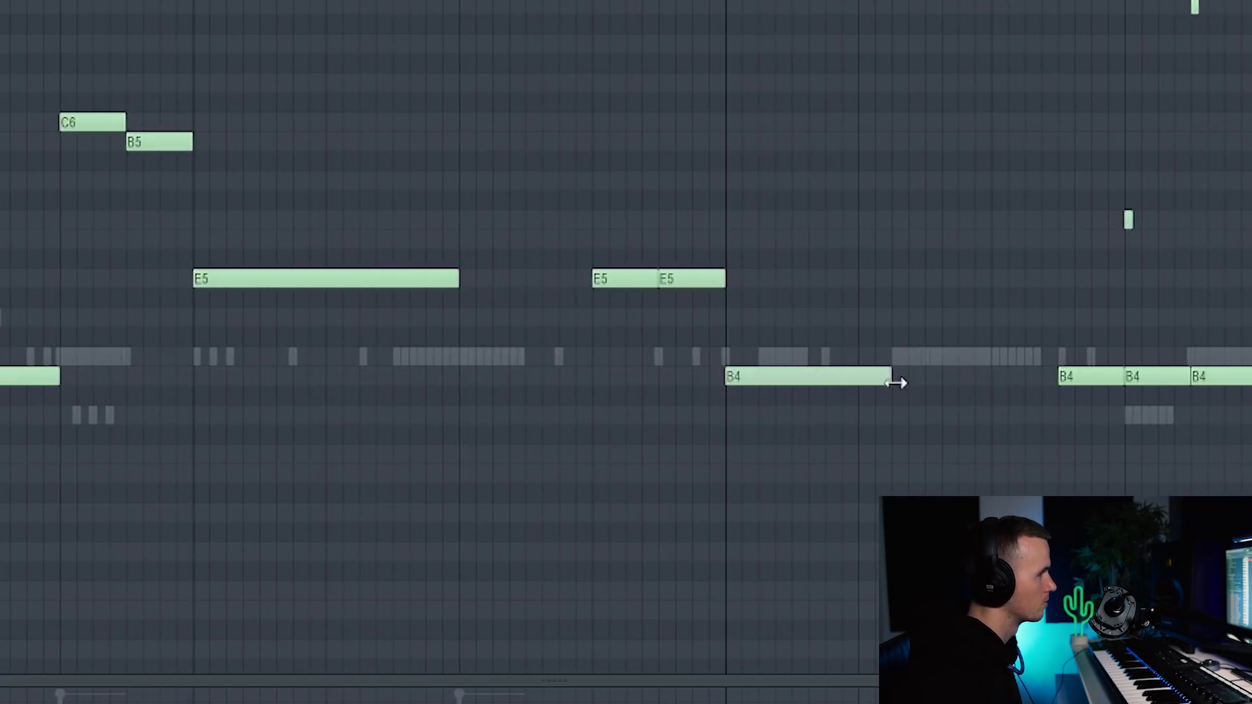
left_click_drag(892, 383, 922, 383)
Step: Lower the pitch of the middle slide note at the end of bar 8
scroll(1141, 420, "down", 3)
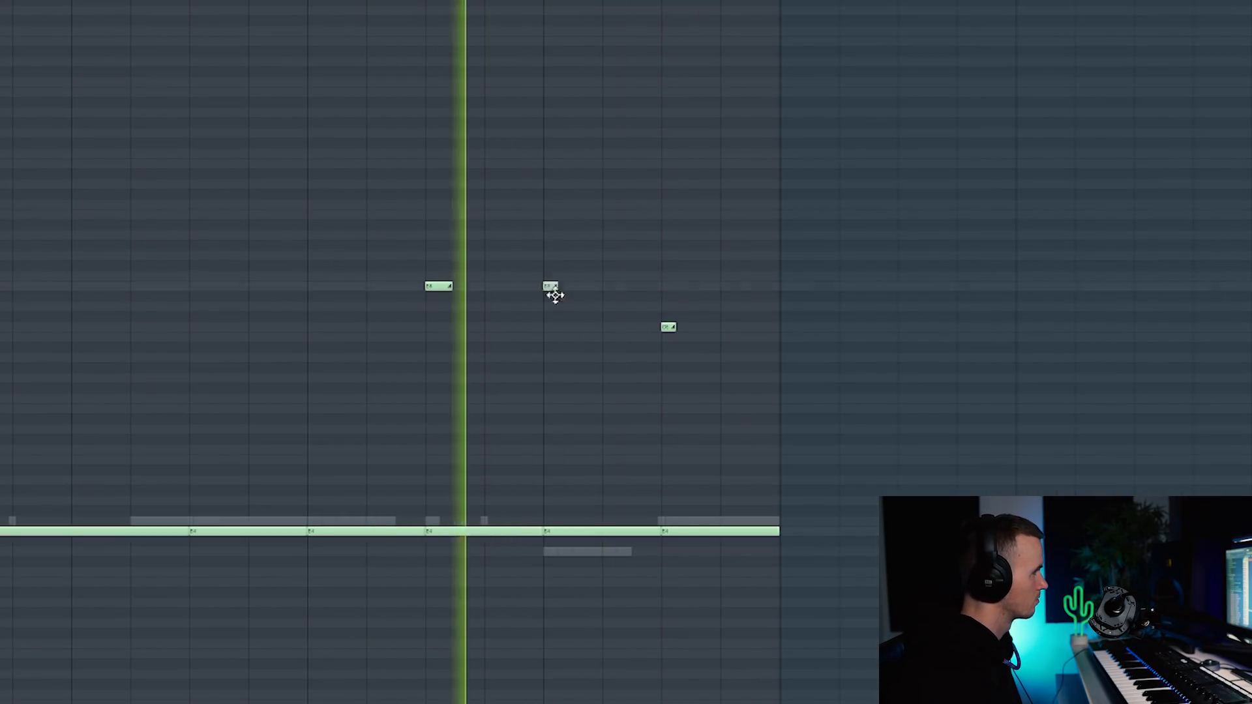
left_click_drag(555, 295, 558, 339)
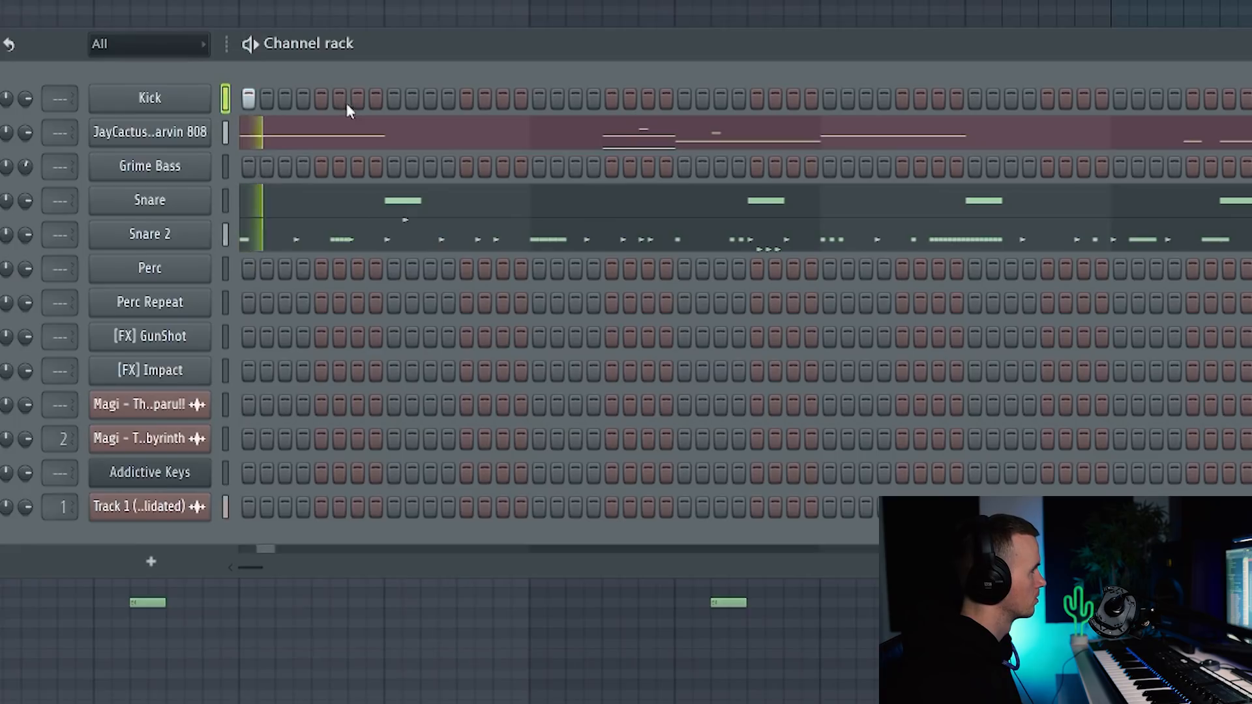
Step: Program additional kick hits on steps 7, 25, 33, 53 and 59 of the Kick channel
left_click(356, 99)
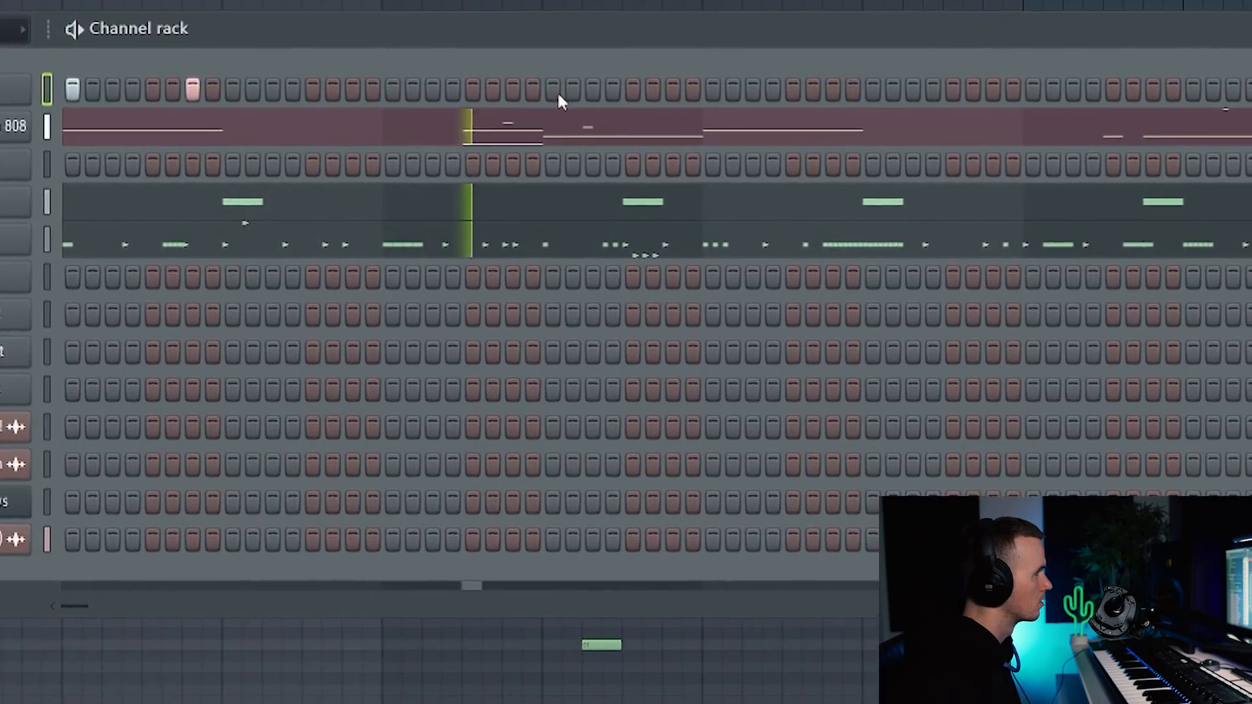
left_click(553, 90)
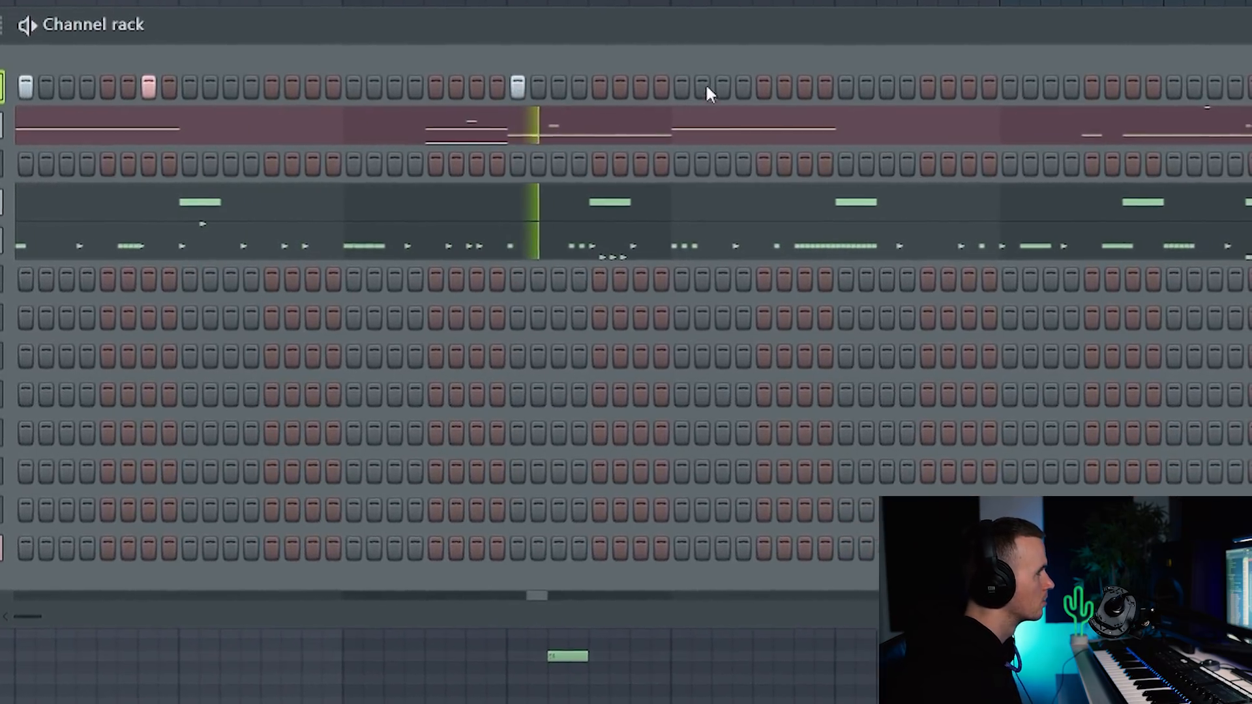
left_click(712, 90)
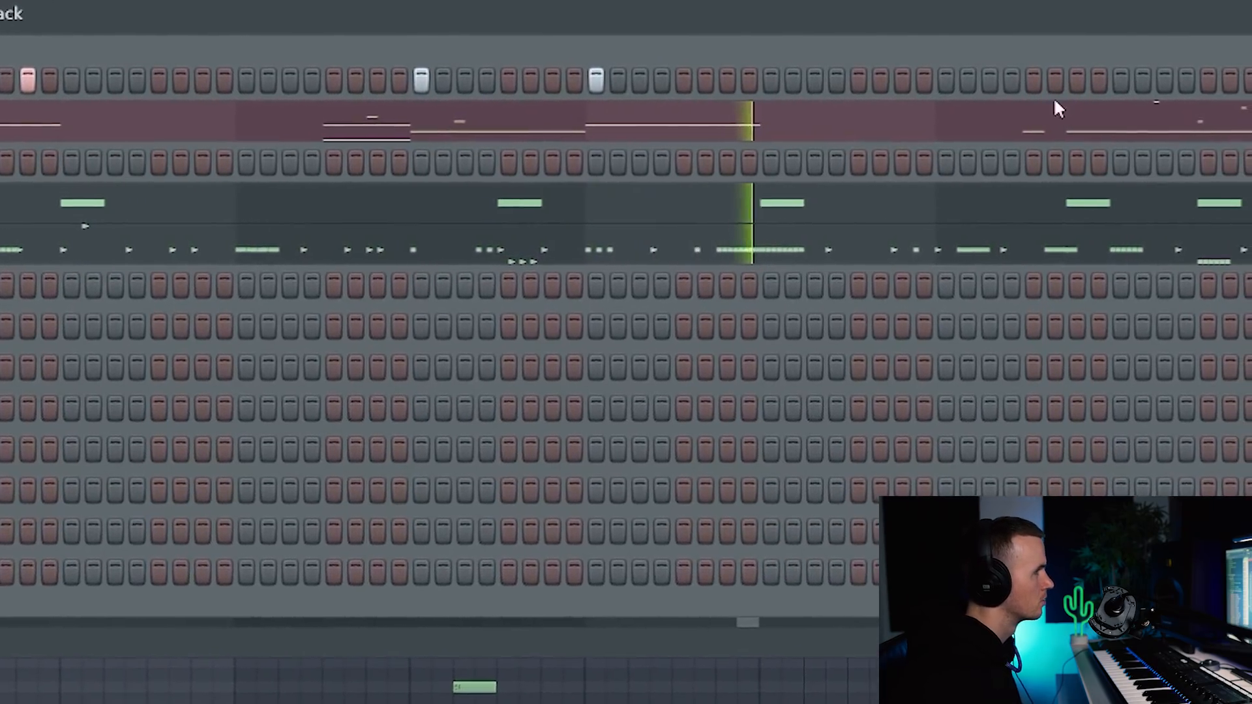
left_click(1033, 81)
left_click(1164, 80)
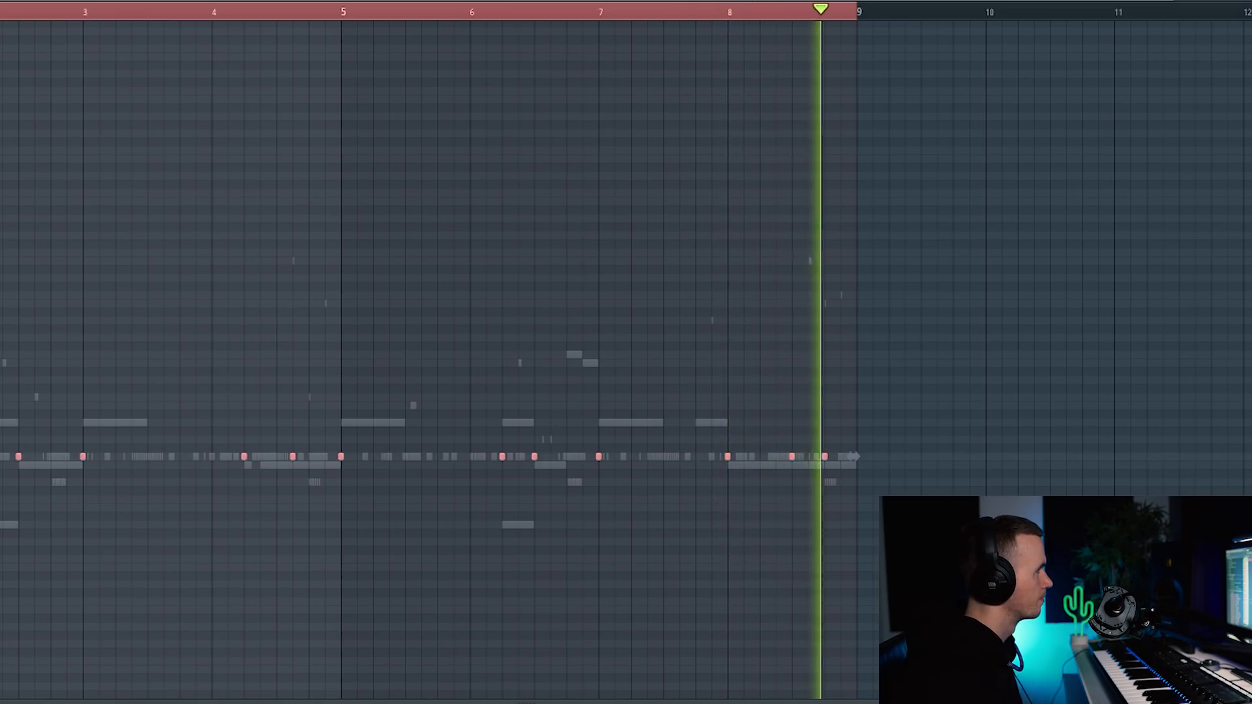
Step: Bring up the channel rack and open the Kick channel
key("F6")
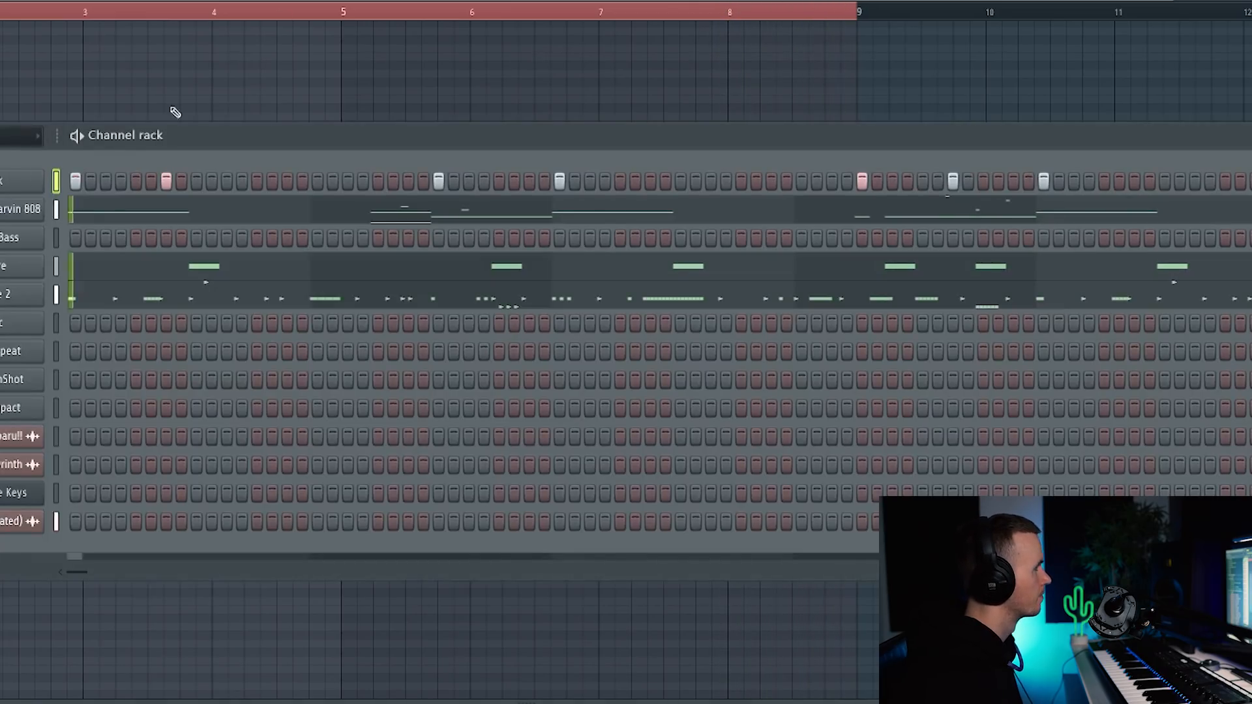
left_click(20, 181)
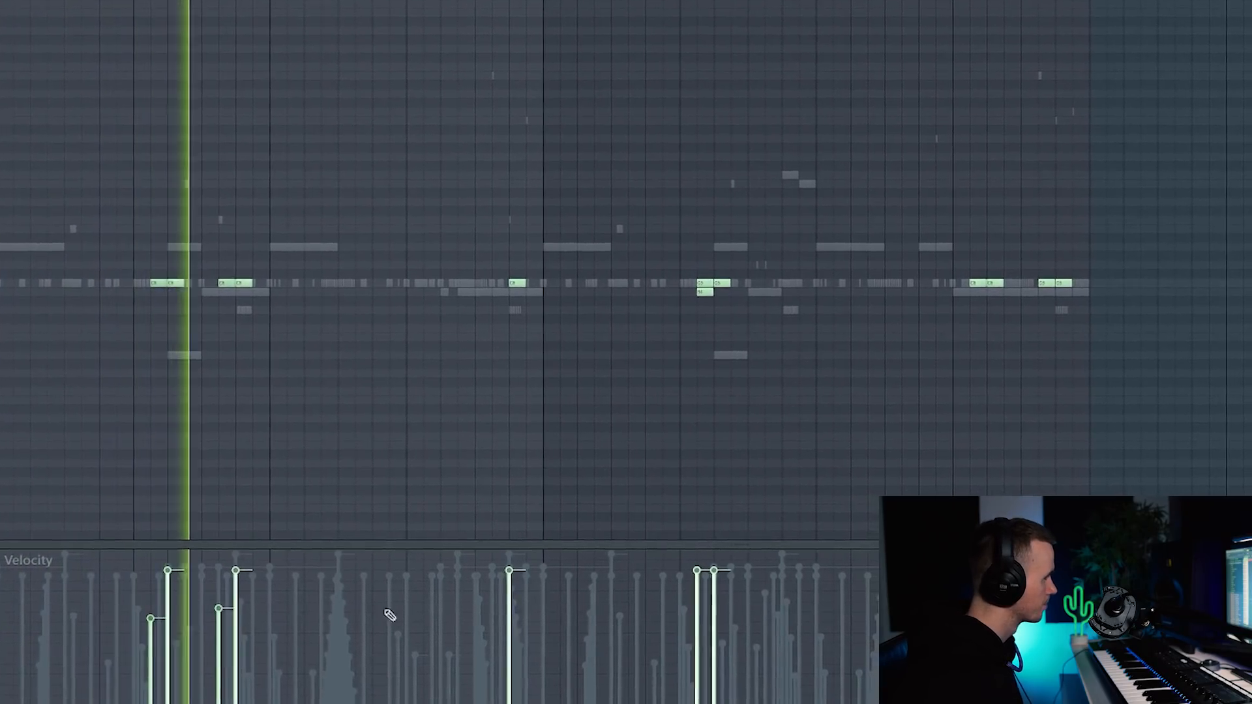
Step: Lower the velocity of the first hit in the JayCactus snare pairs and pan the paired hits alternately left and right
scroll(577, 450, "up", 1)
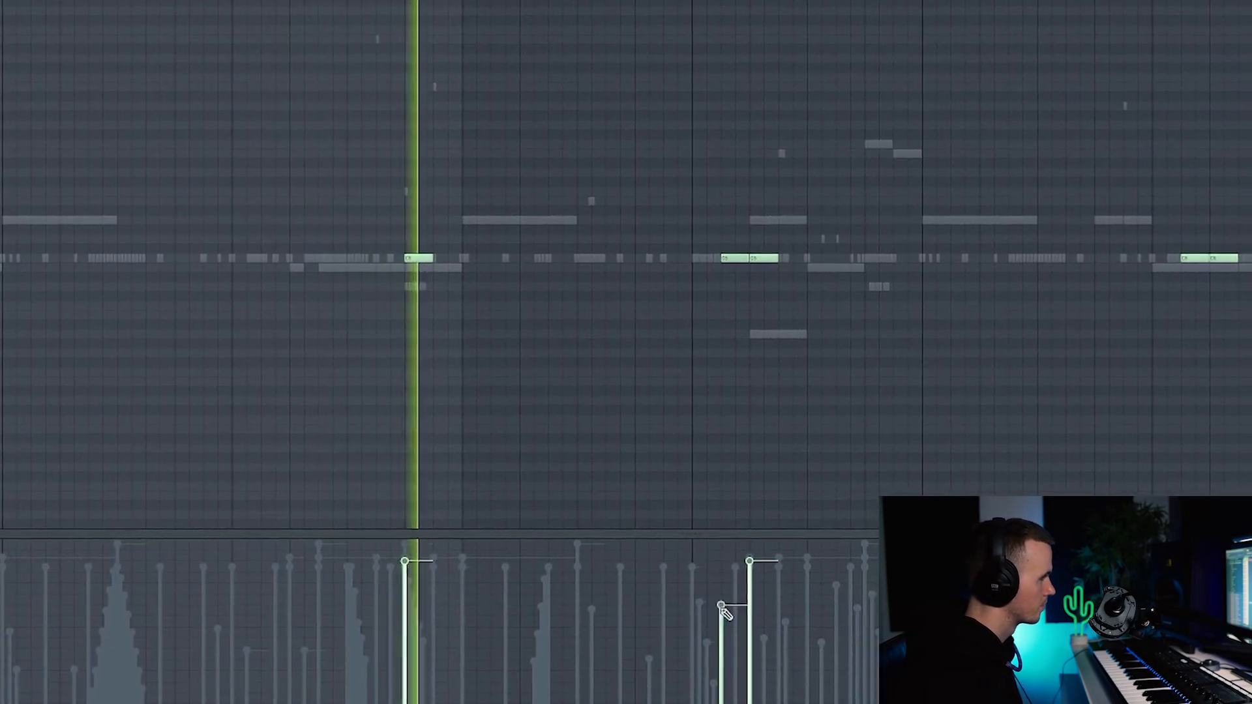
scroll(776, 491, "up", 2)
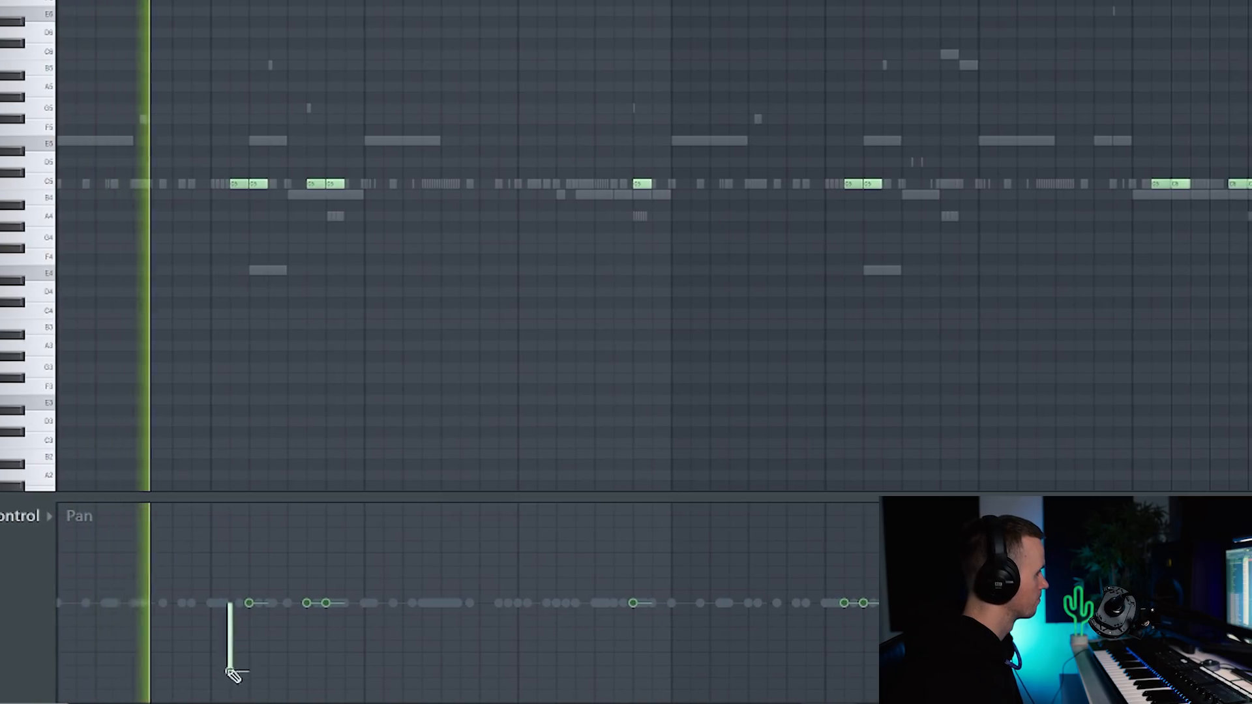
left_click(236, 529)
left_click(272, 671)
left_click(292, 514)
left_click(273, 683)
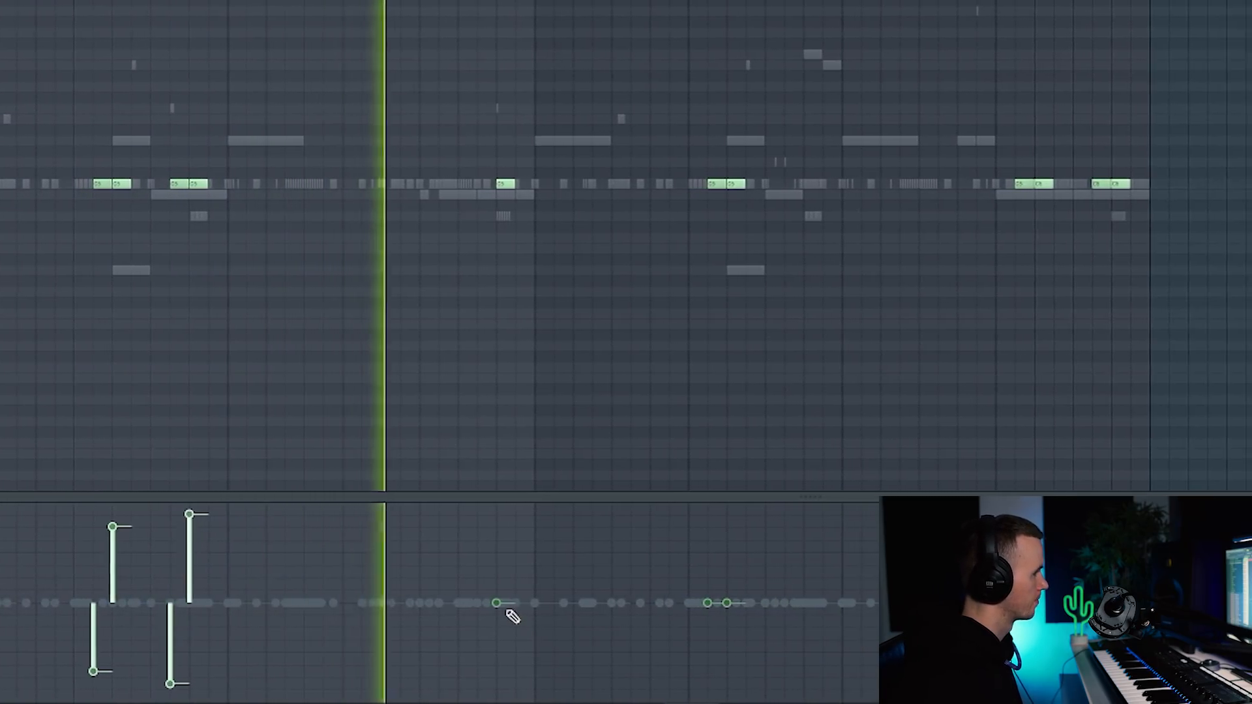
left_click(674, 680)
left_click(625, 529)
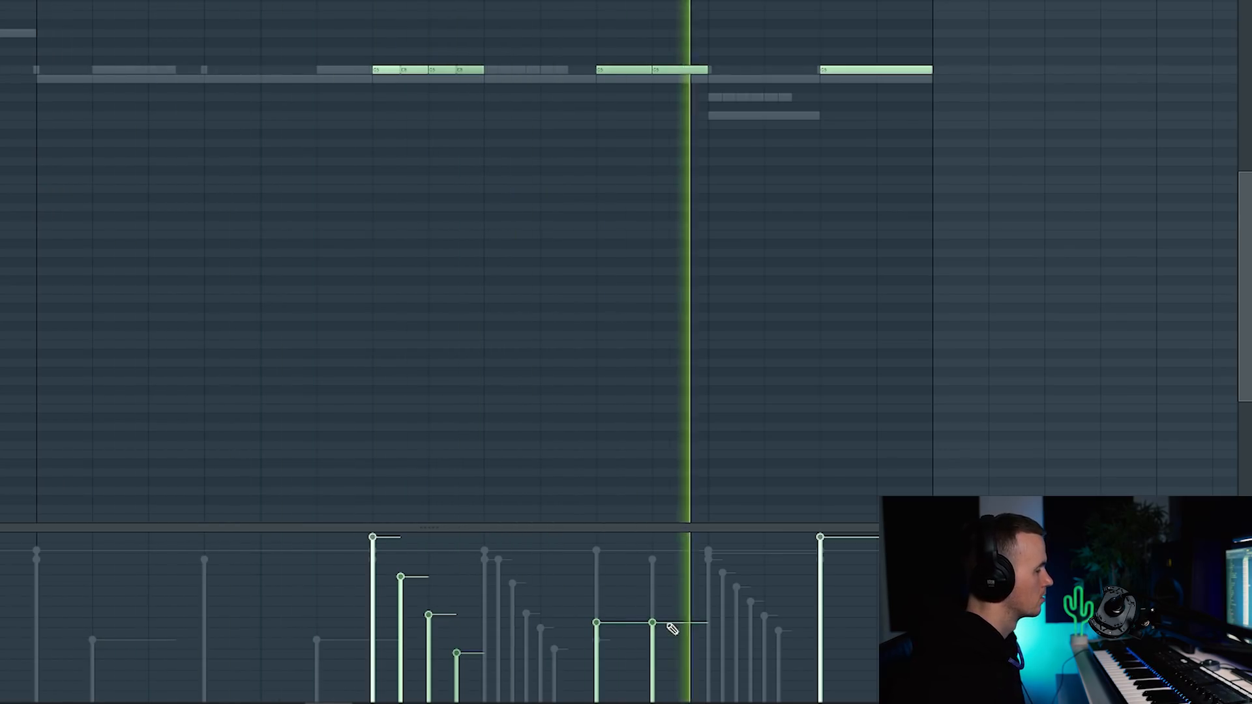
Step: Add the JayCactus - Stomp-Like FX sample as a channel above Rim and place hits on steps 1, 25 and 33
scroll(235, 431, "down", 6)
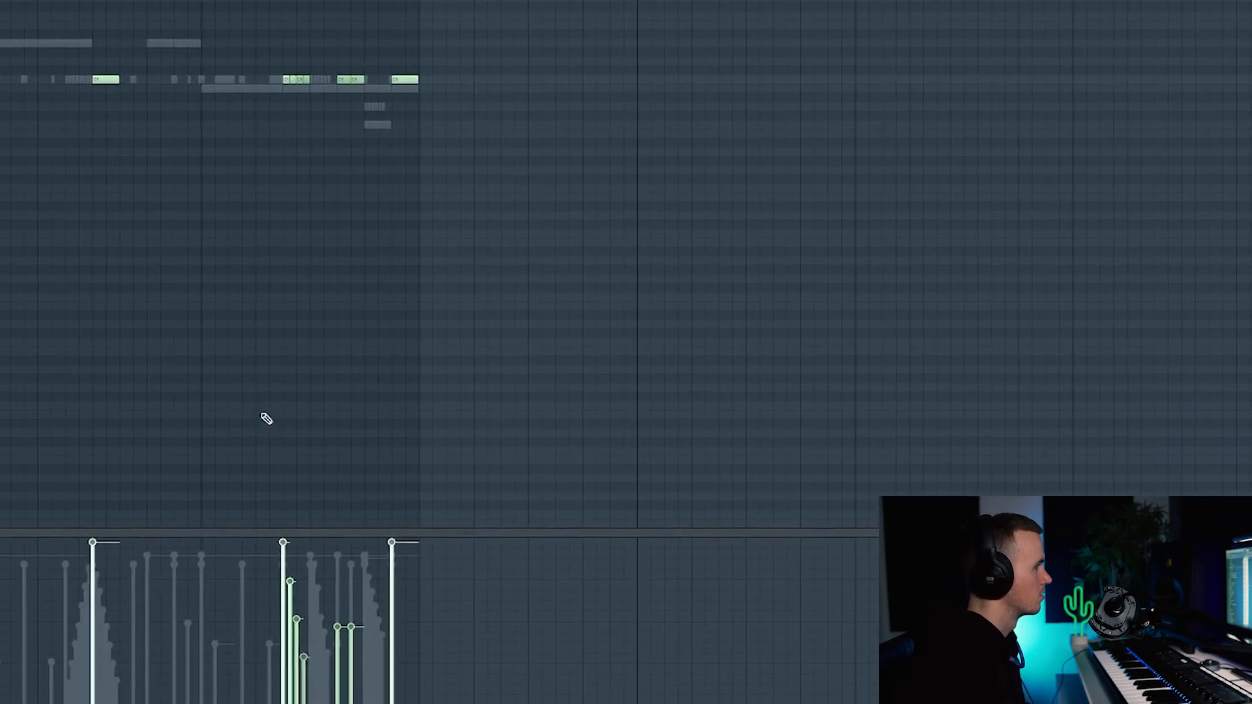
scroll(220, 315, "down", 2)
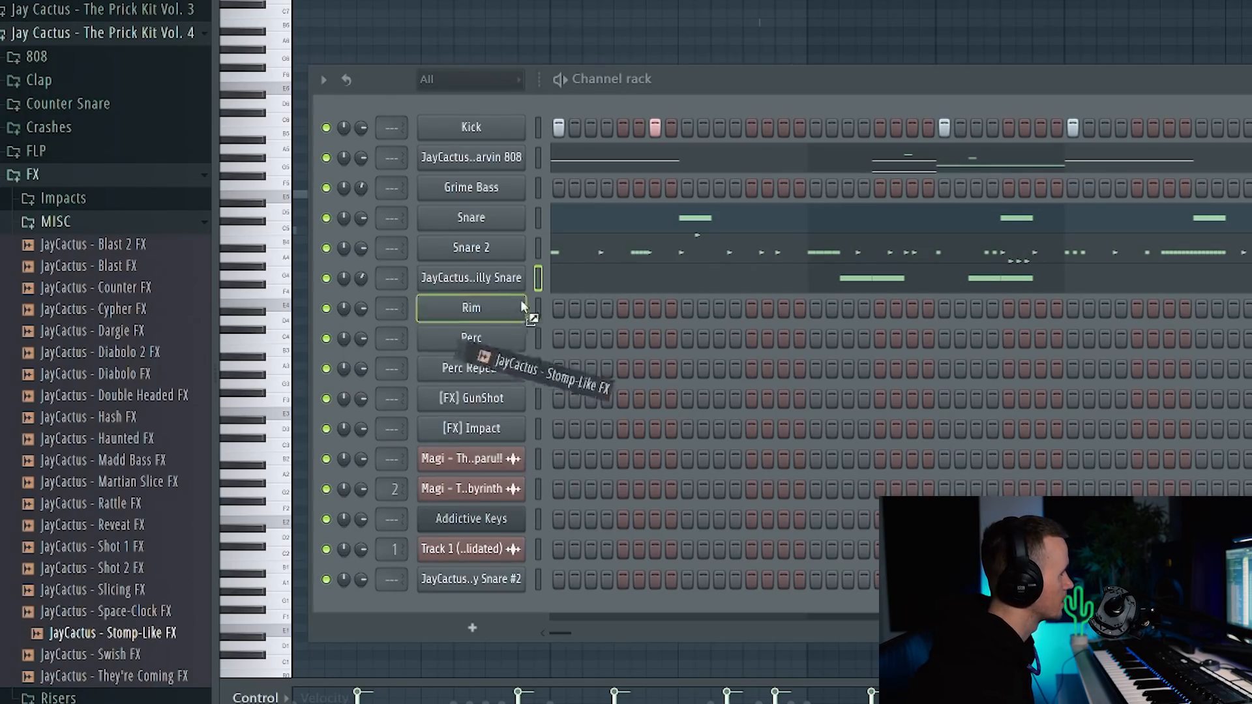
left_click_drag(526, 288, 535, 296)
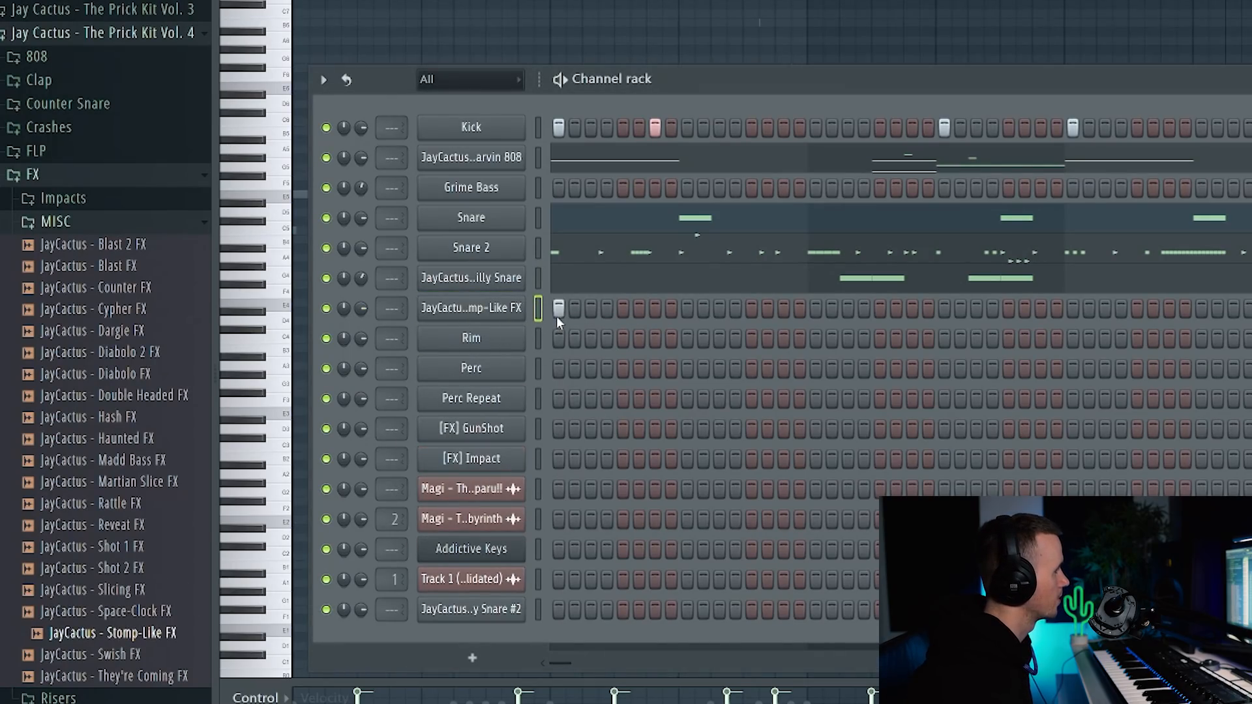
key("space")
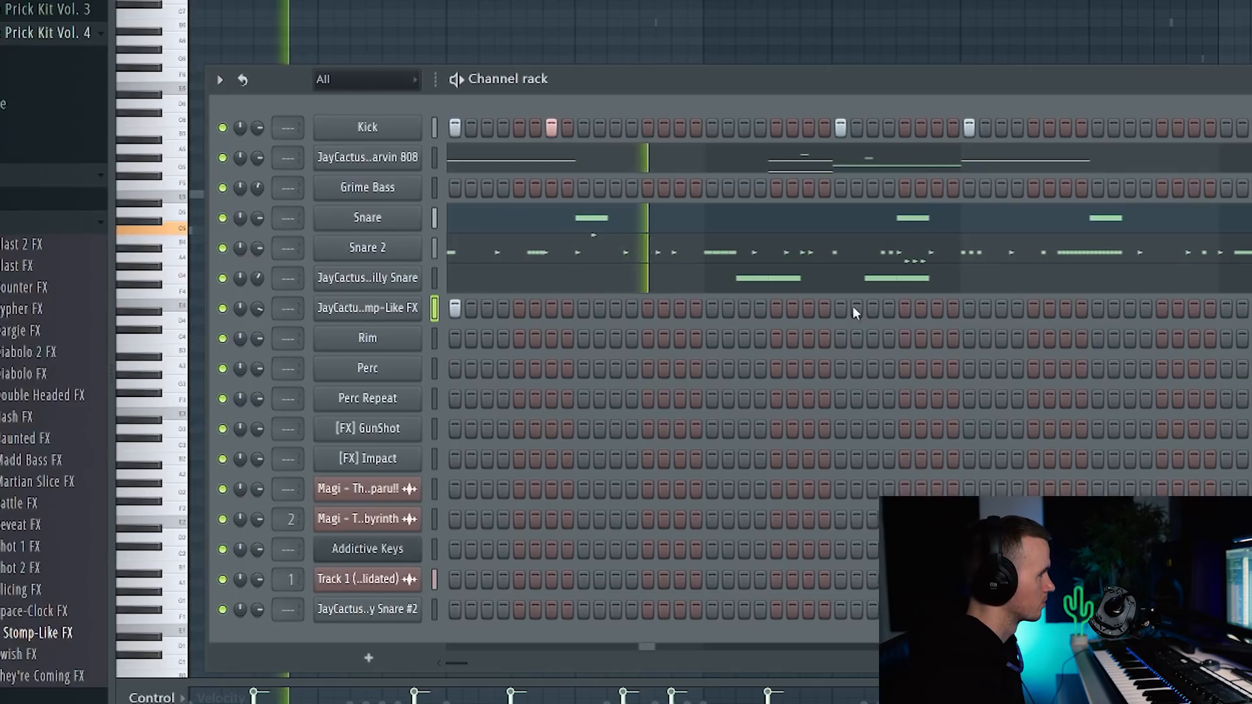
left_click(823, 307)
left_click(952, 308)
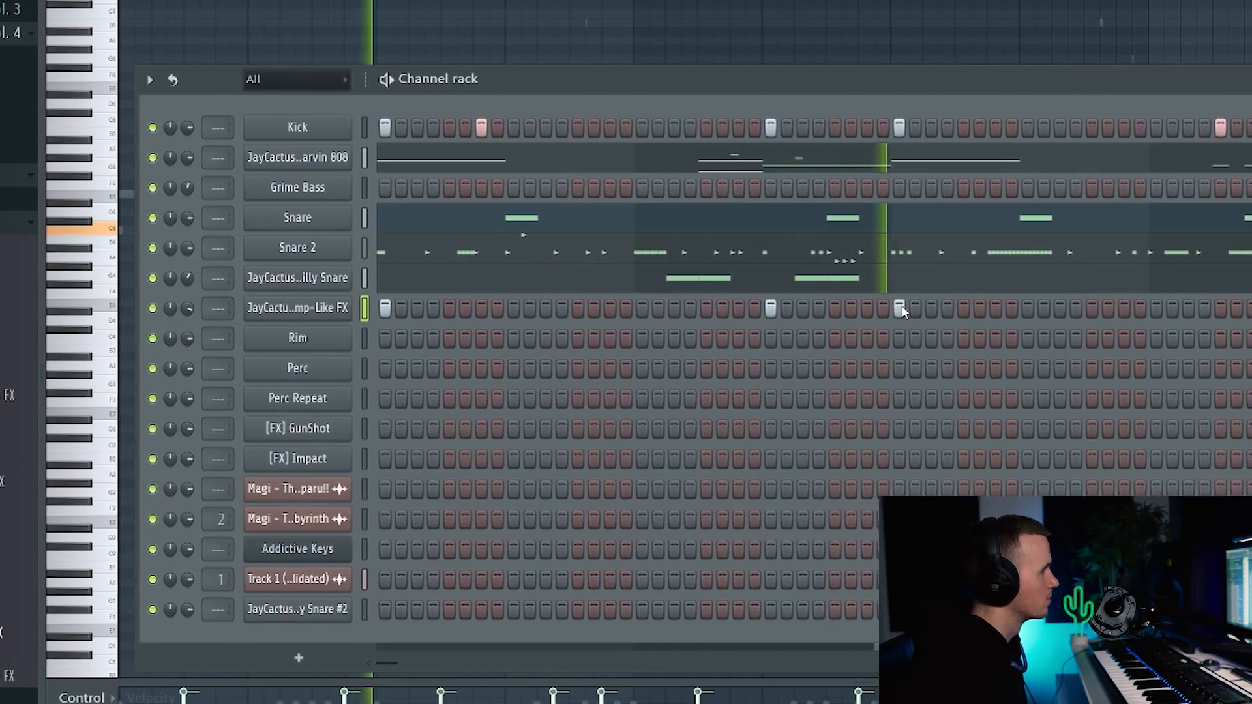
Step: Place Stomp-Like FX hits at the start of bars 5 and 8 and midway through bar 8, then pan hits slightly to alternating sides
left_click_drag(374, 663, 420, 654)
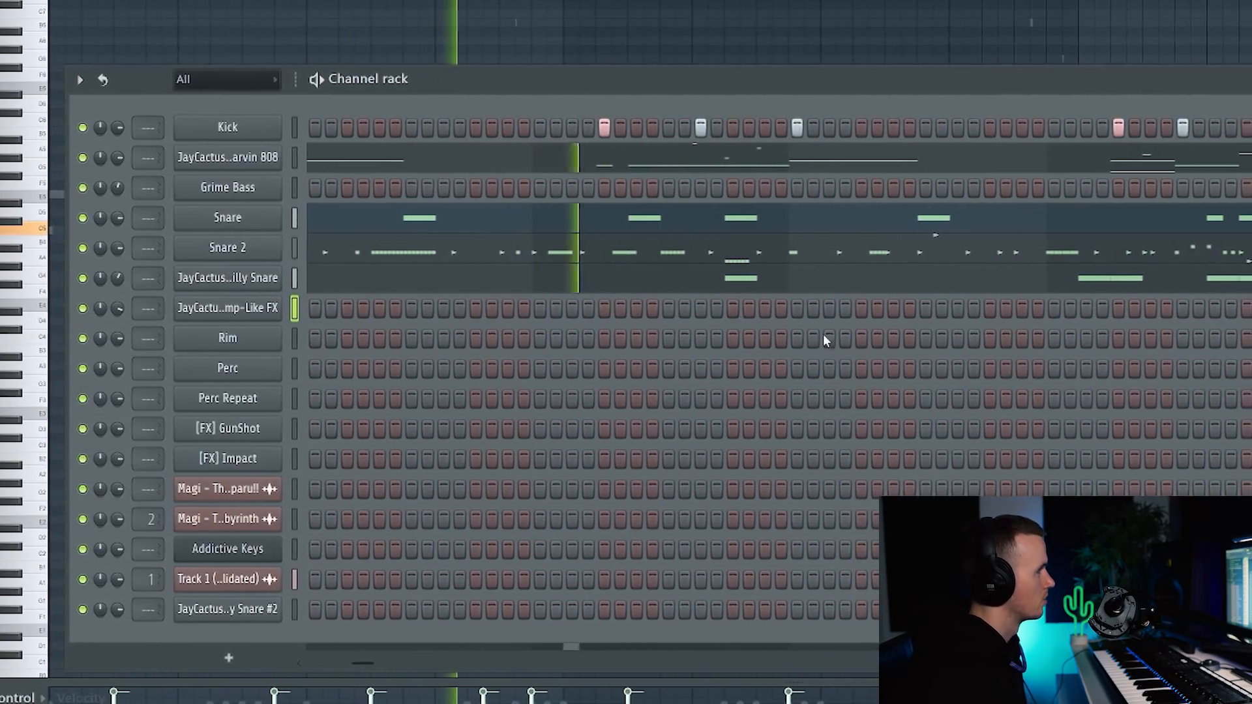
left_click(780, 308)
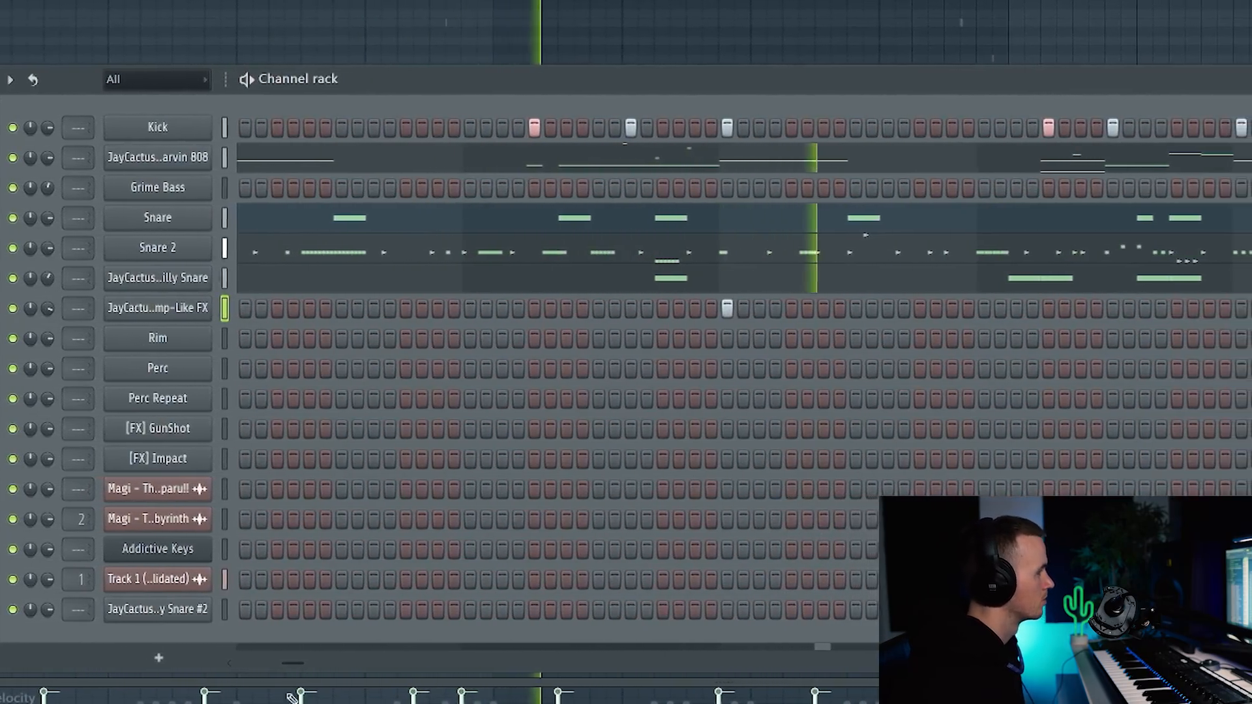
left_click_drag(276, 662, 307, 661)
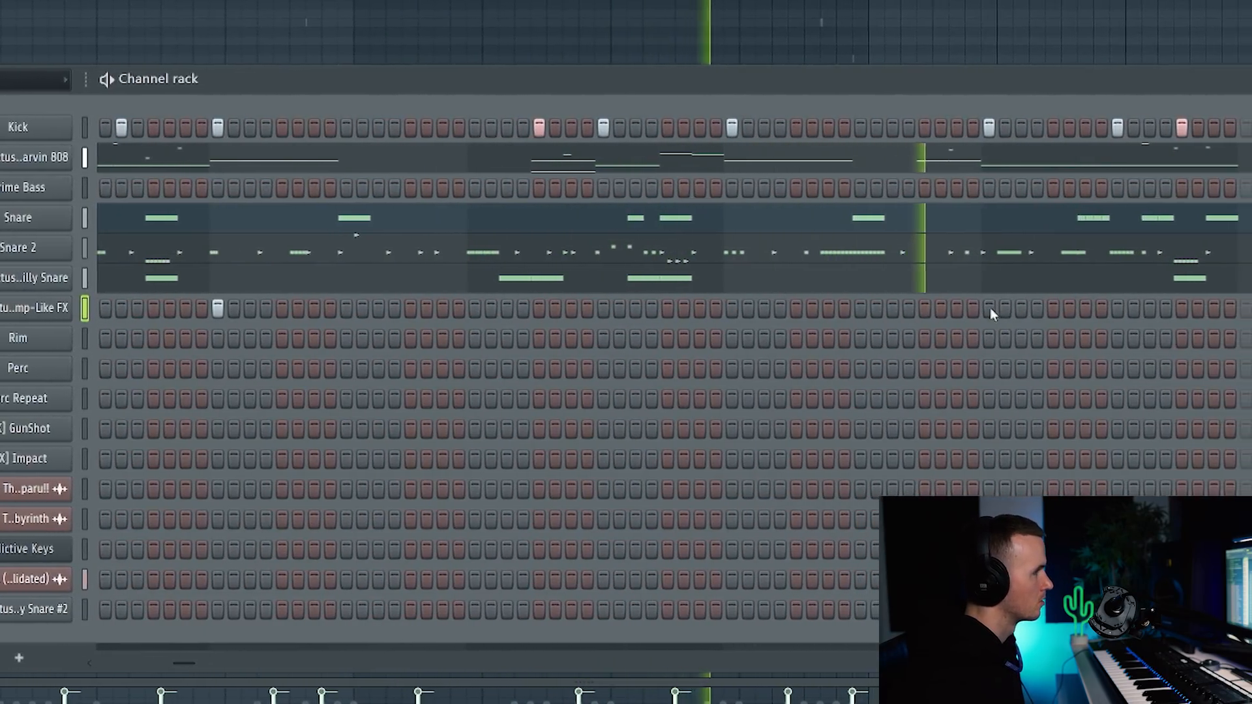
left_click(1042, 307)
left_click(1101, 309)
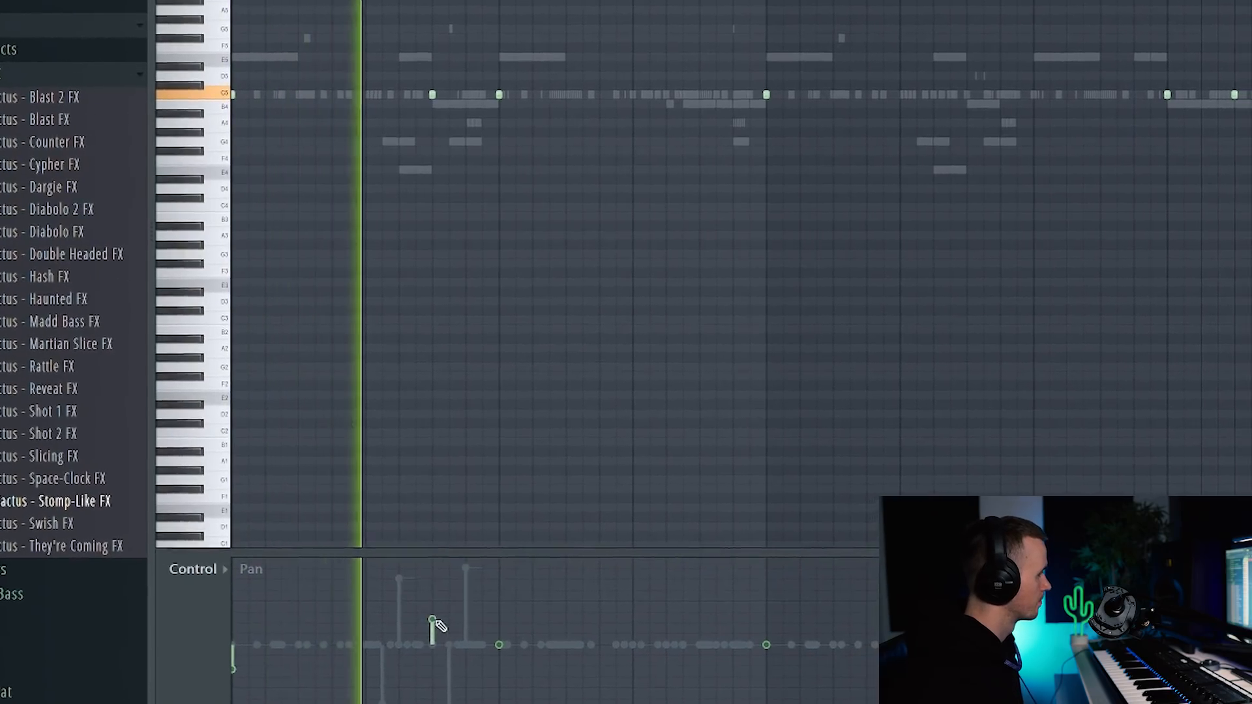
left_click_drag(501, 649, 502, 670)
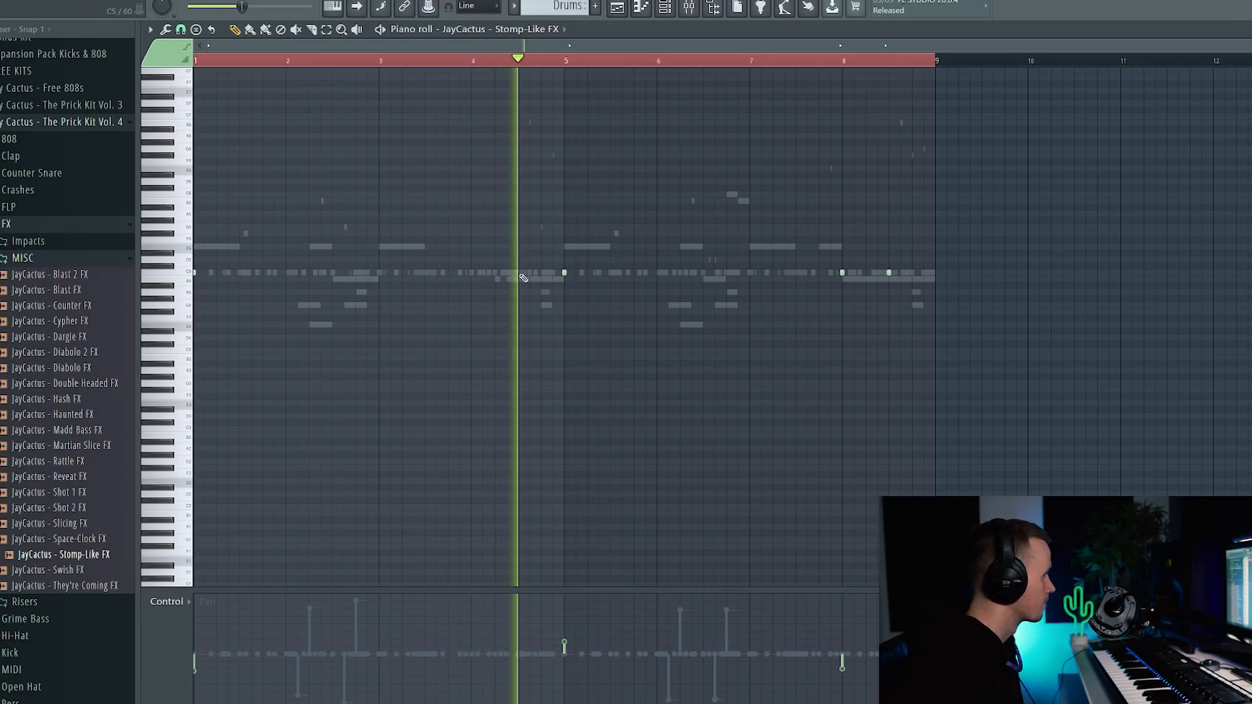
Step: Add the JayCactus - Blast FX sample as a channel above Rim and place hits on steps 9 and 11
left_click_drag(49, 289, 95, 291)
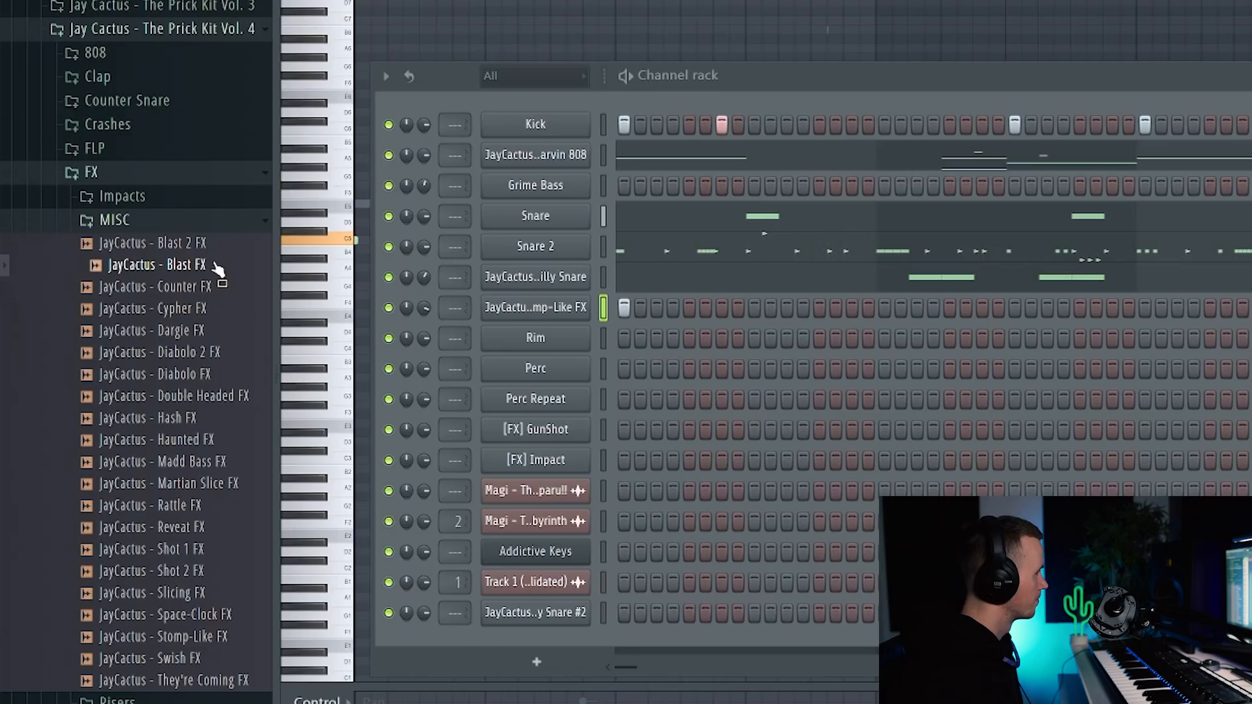
left_click_drag(213, 271, 551, 349)
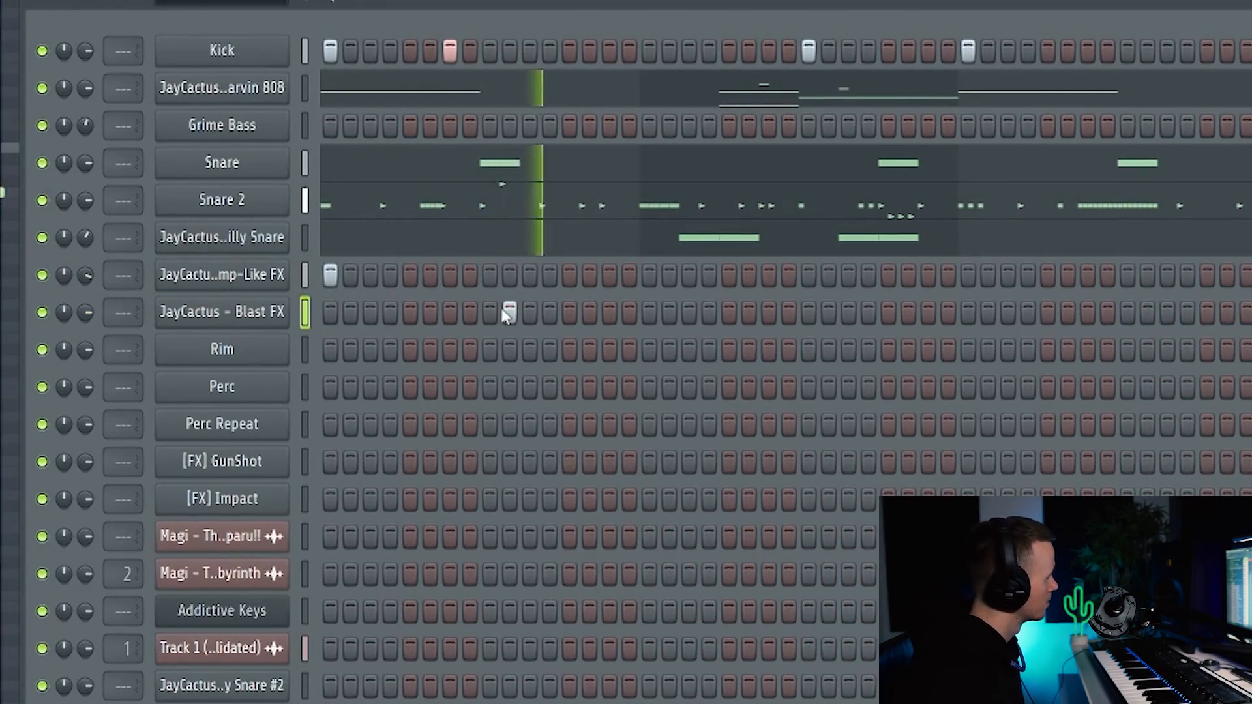
left_click(508, 313)
left_click(490, 313)
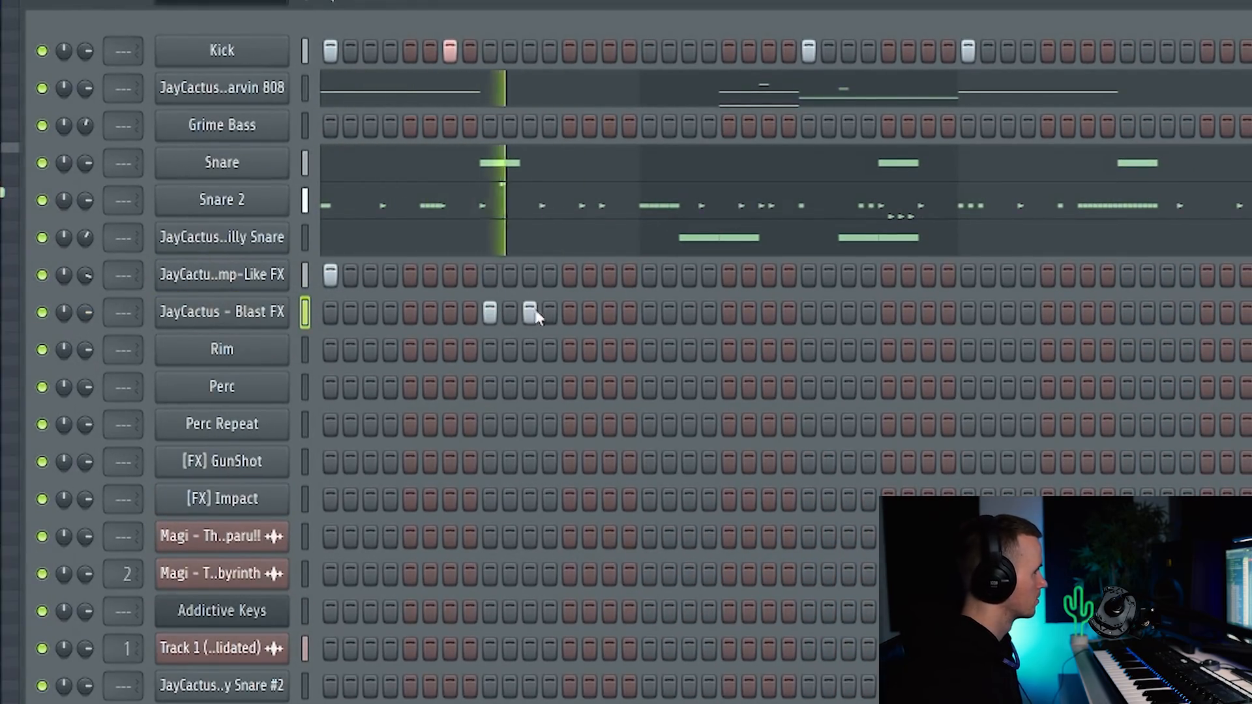
Step: Place a Blast FX hit on step 21 and pan the three hits alternately right, left and right
left_click(728, 313)
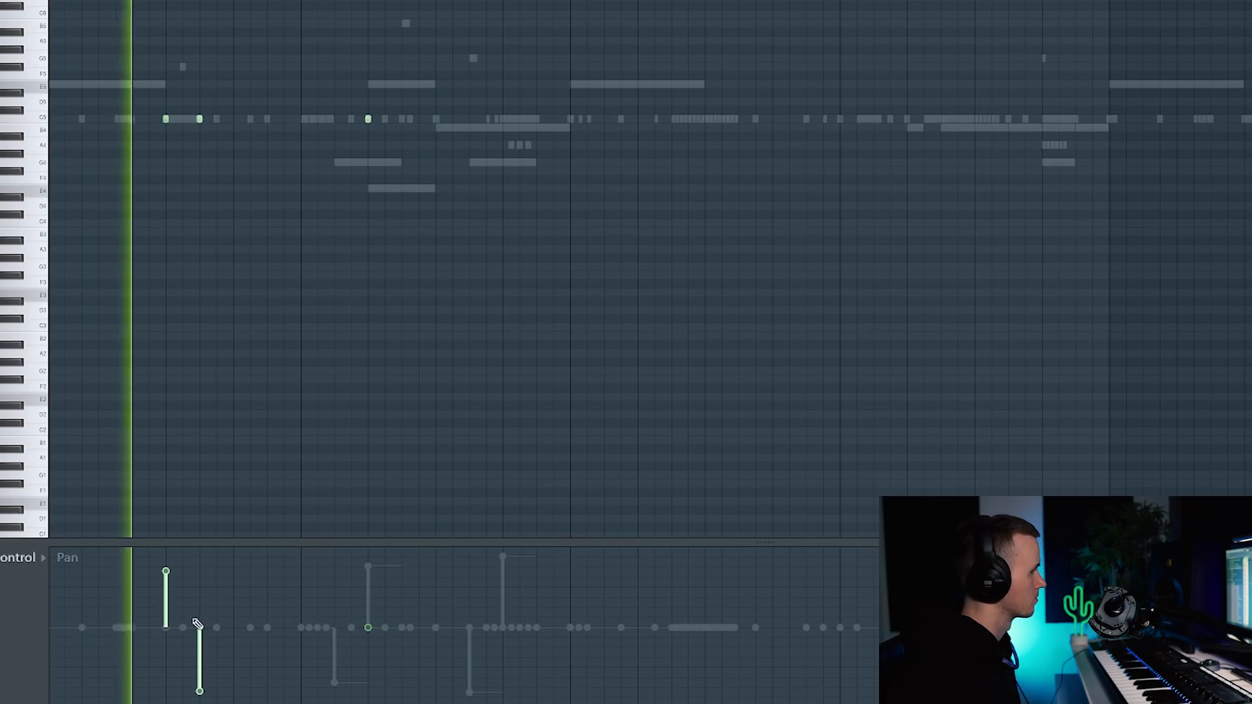
left_click_drag(369, 632, 369, 567)
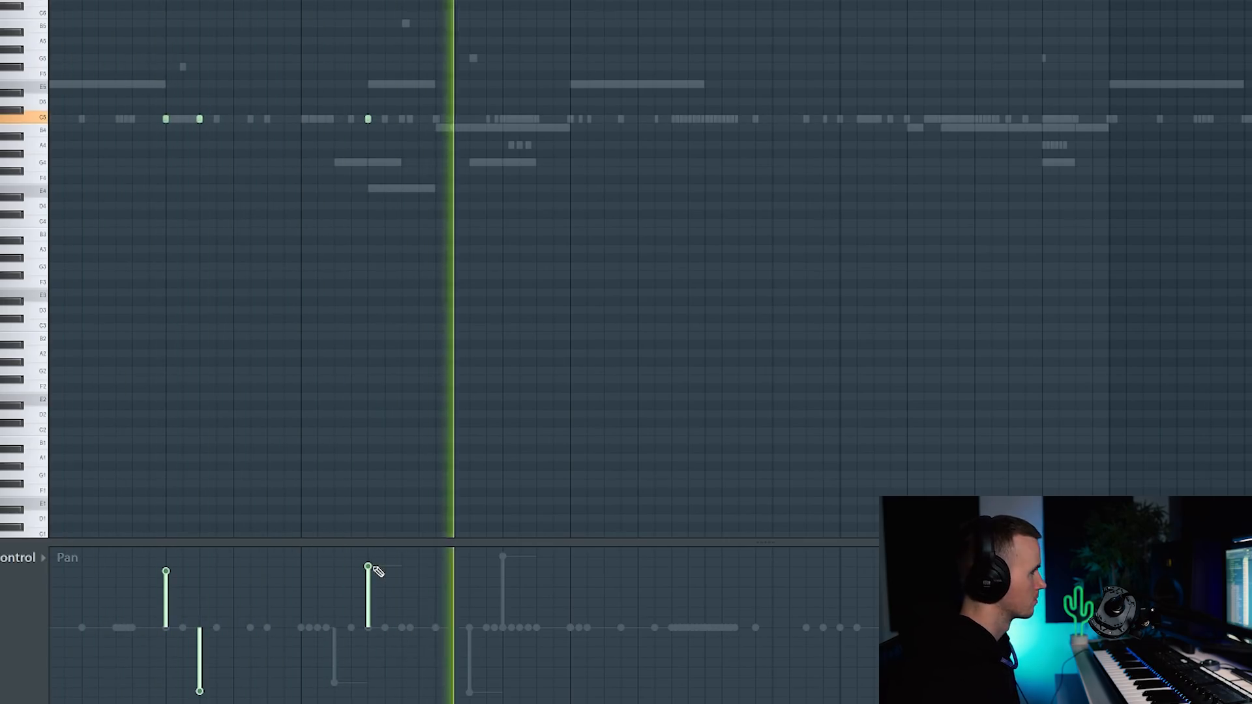
scroll(738, 400, "down", 2, "ctrl")
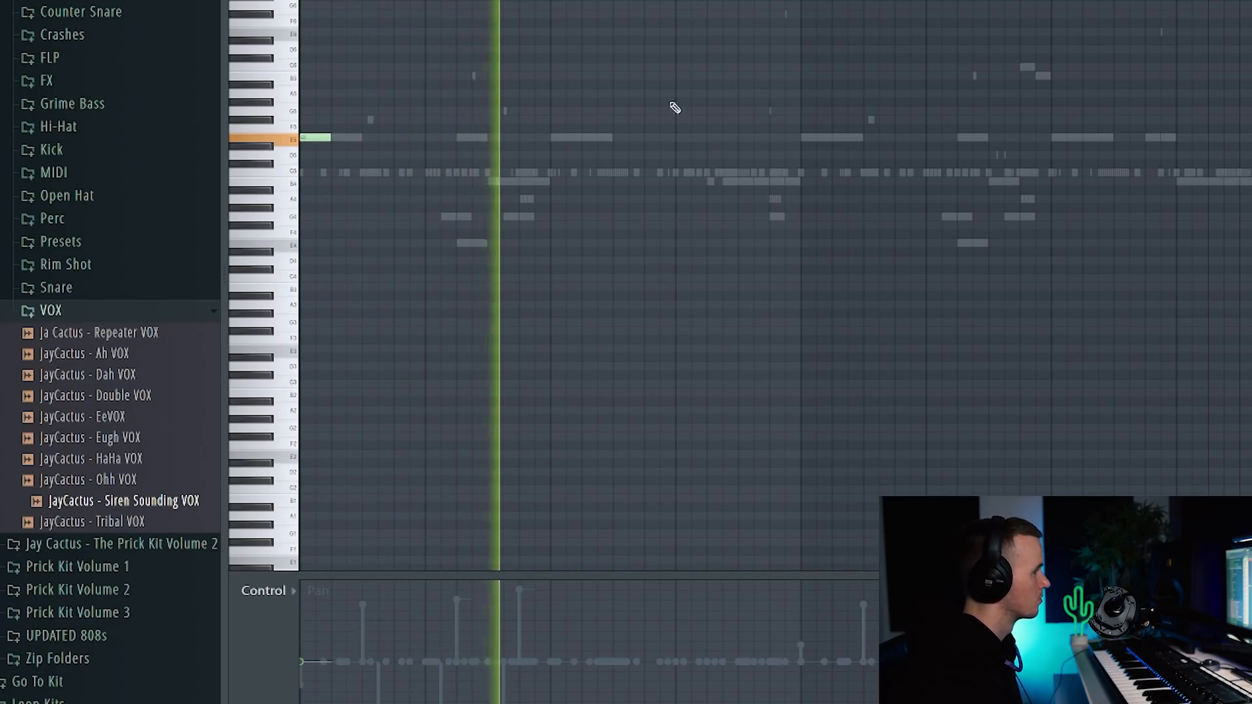
Step: Audition the Siren Sounding VOX note against the beat and check the channel's sample settings
key("space")
key("space")
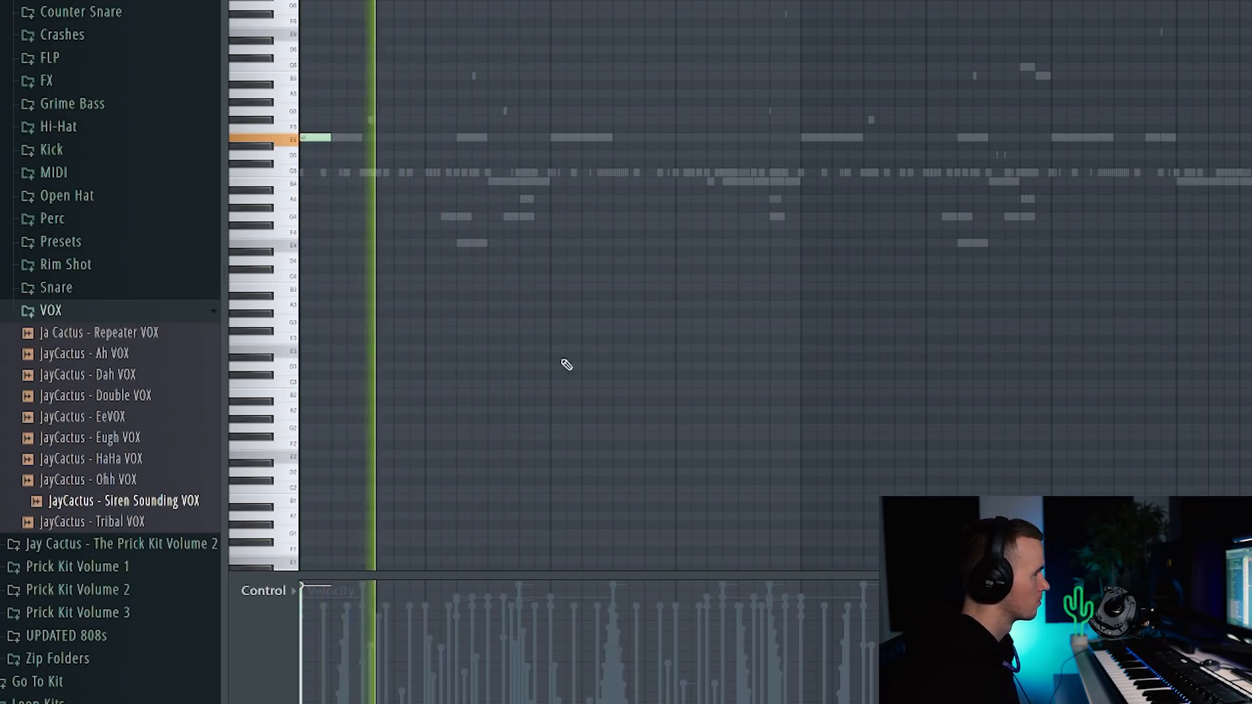
key("F6")
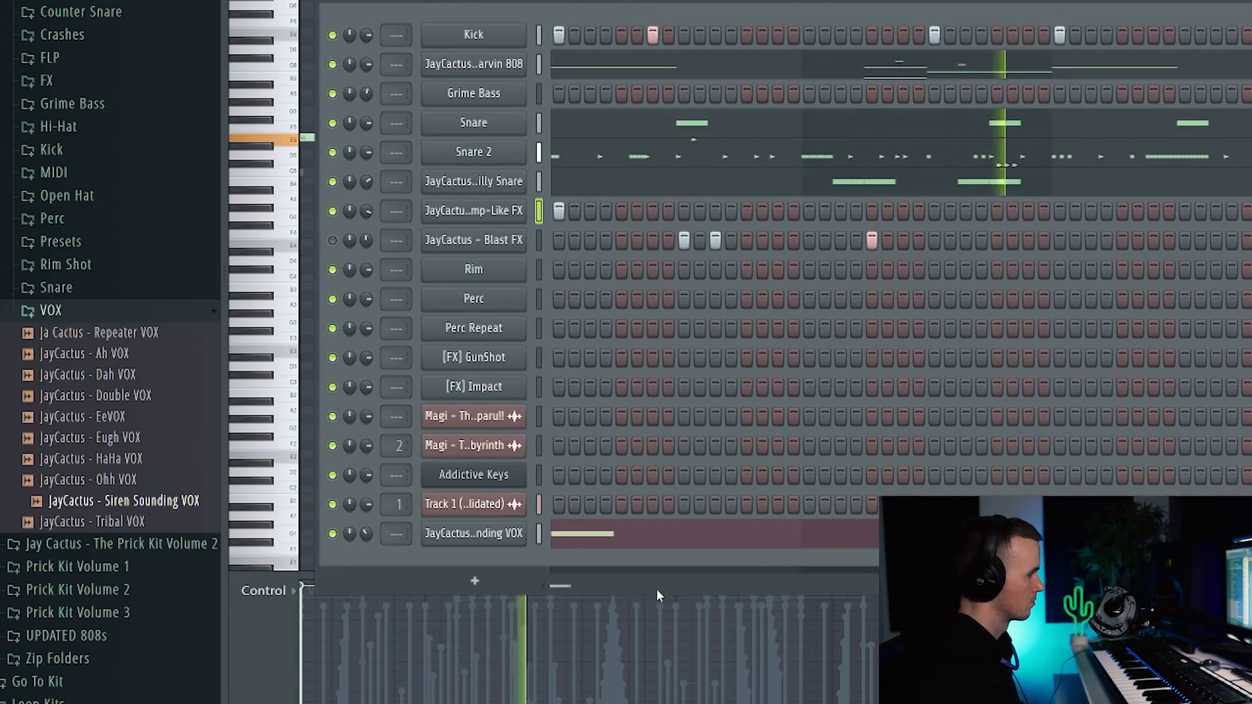
left_click(475, 534)
left_click(295, 31)
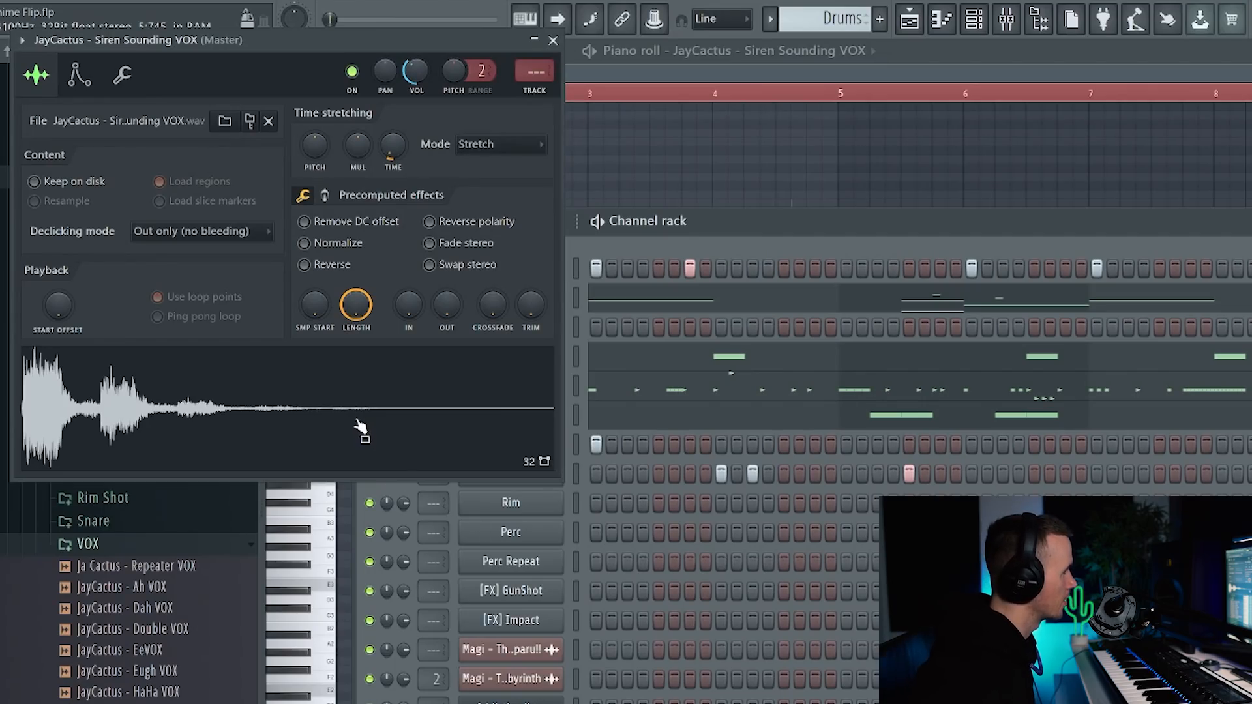
left_click(553, 41)
right_click(510, 497)
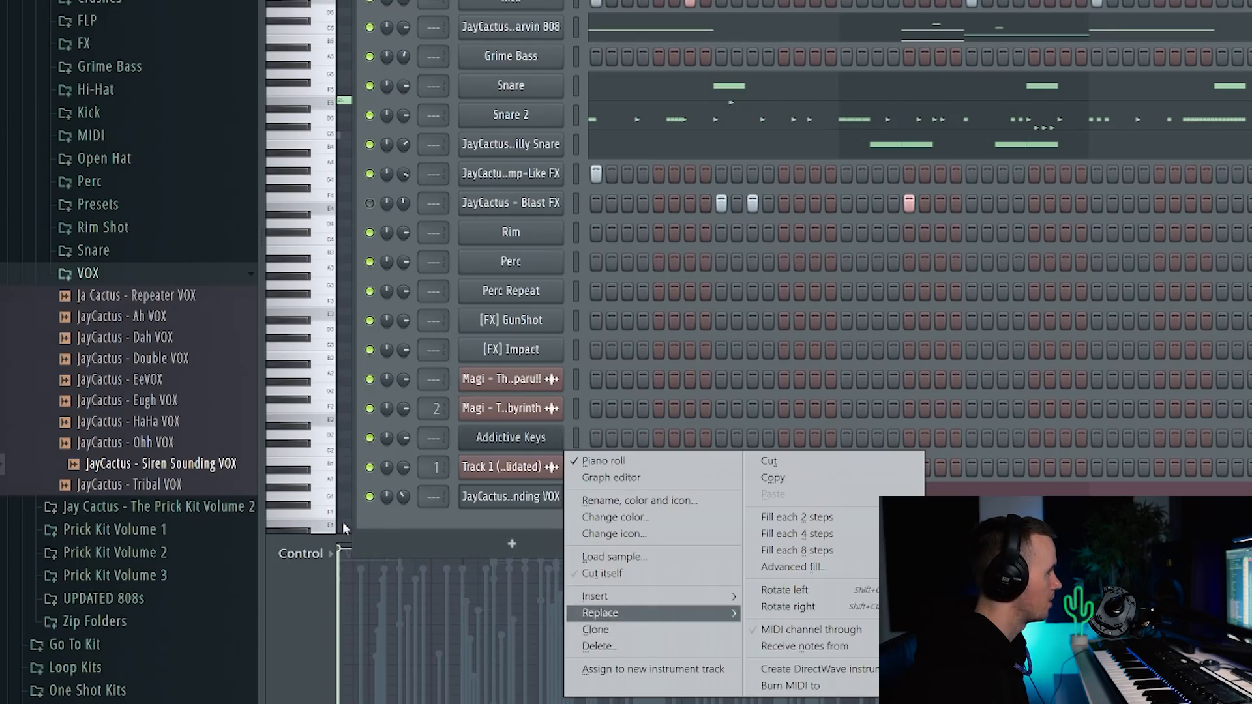
Step: Place the JayCactus - Siren Sounding VOX sample on playlist Track 4, reversed and ending at bar 5
left_click(174, 472)
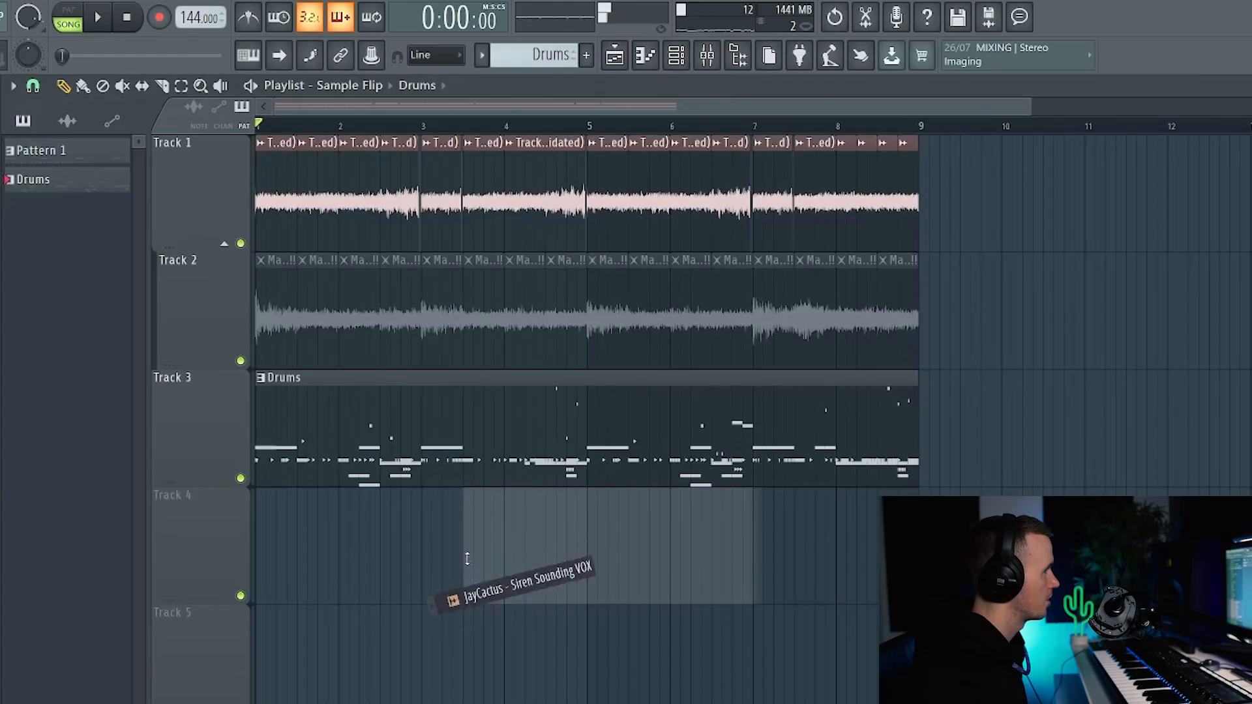
left_click_drag(439, 590, 537, 543)
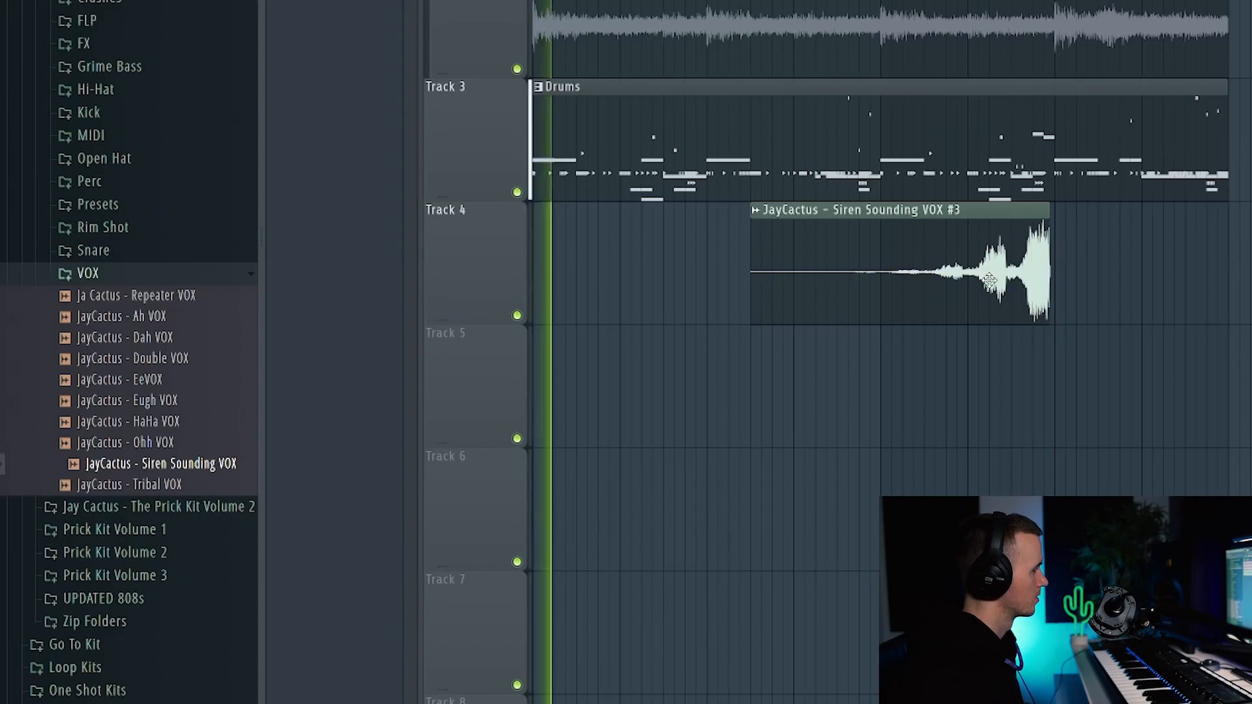
left_click_drag(991, 275, 821, 276)
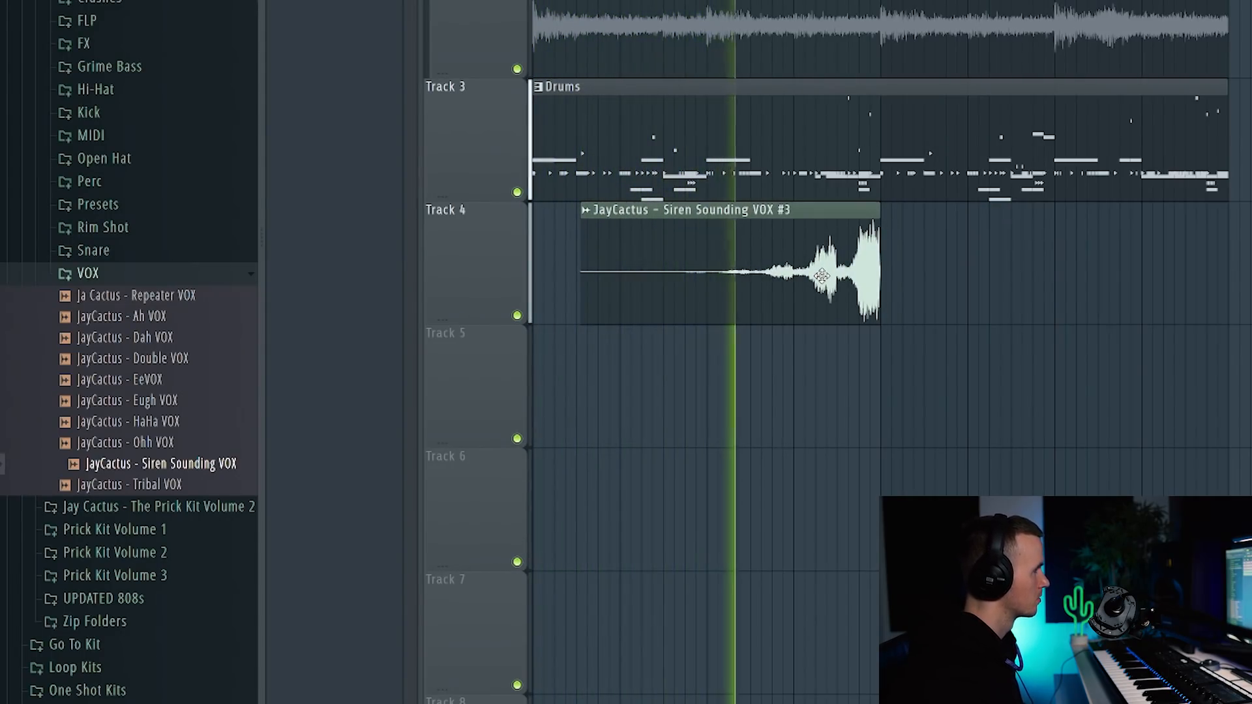
Step: Check the sample settings of the reversed siren clip on Track 4
scroll(872, 295, "up", 4)
scroll(874, 297, "down", 4)
double_click(879, 296)
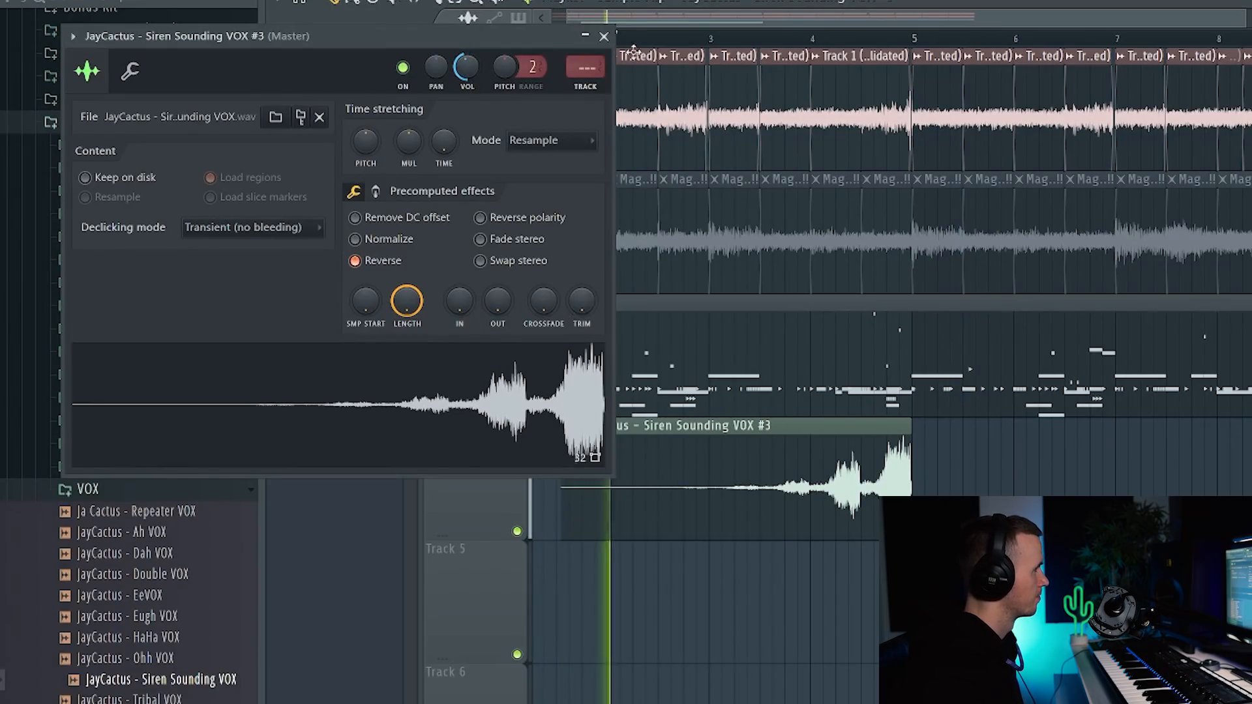
left_click(604, 37)
Step: Move the reversed siren clip to the end of the arrangement so it finishes just before bar 9
scroll(759, 494, "down", 2)
left_click_drag(789, 493, 1086, 482)
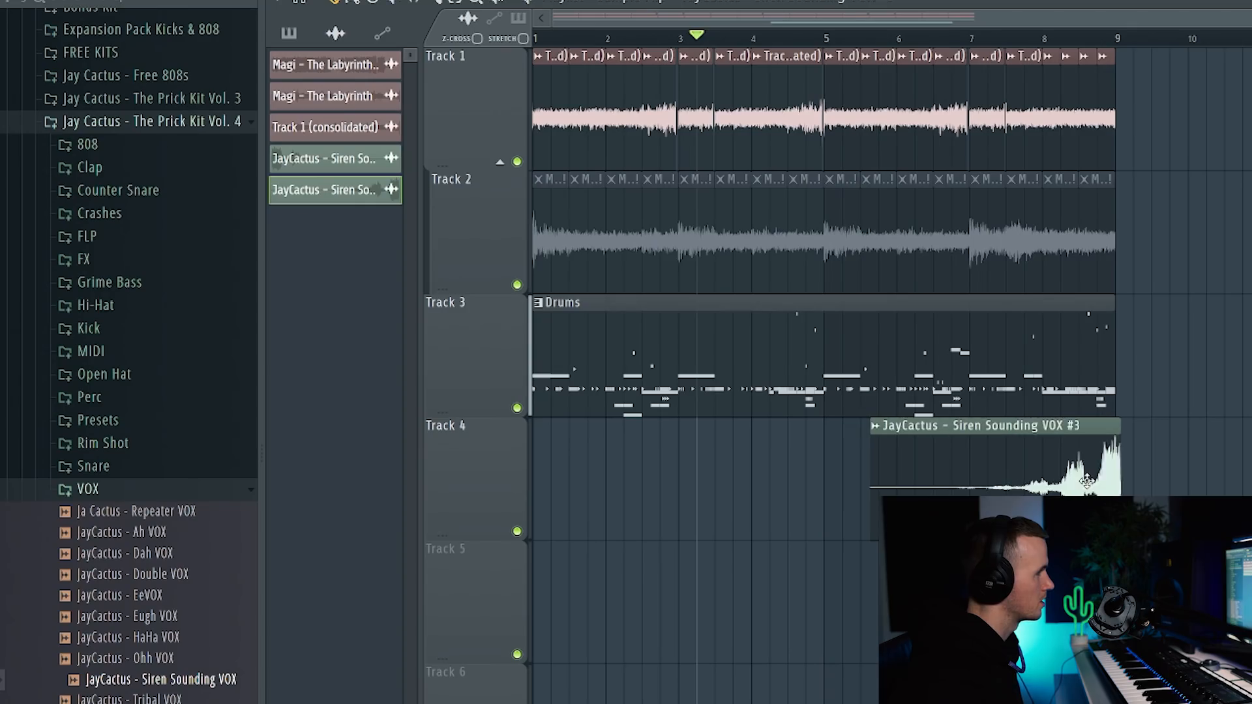
scroll(882, 42, "up", 3)
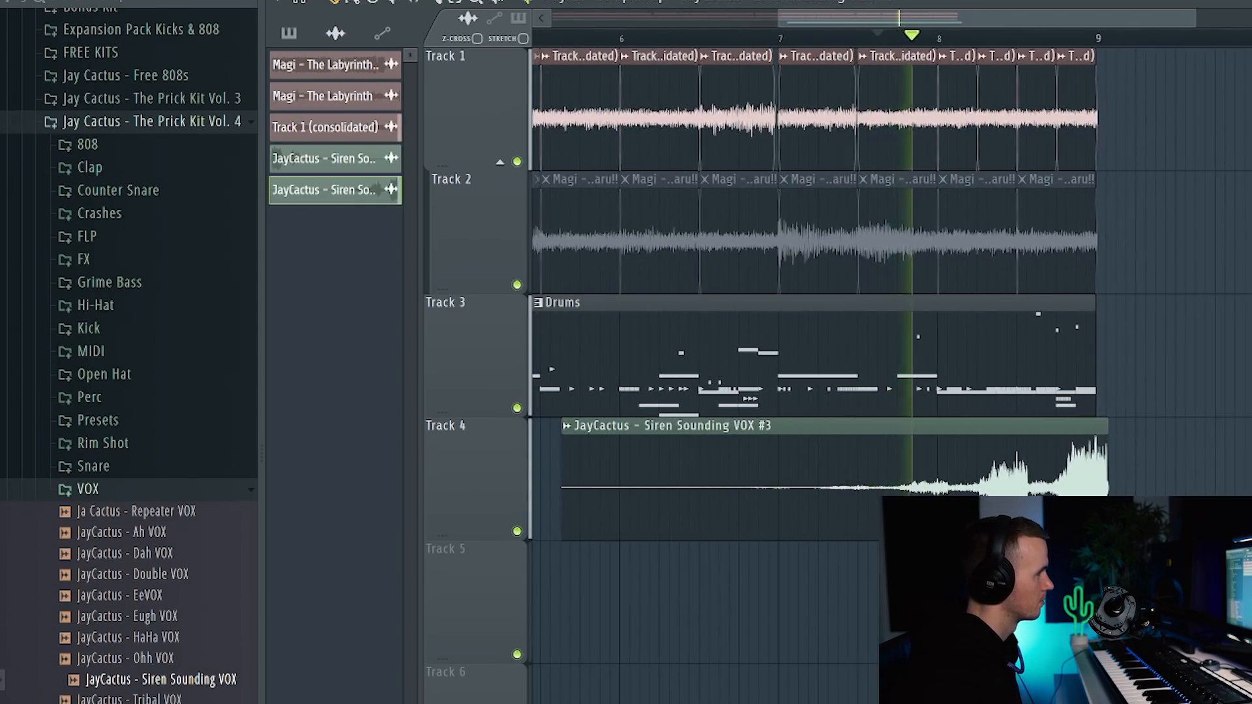
scroll(1104, 512, "up", 3)
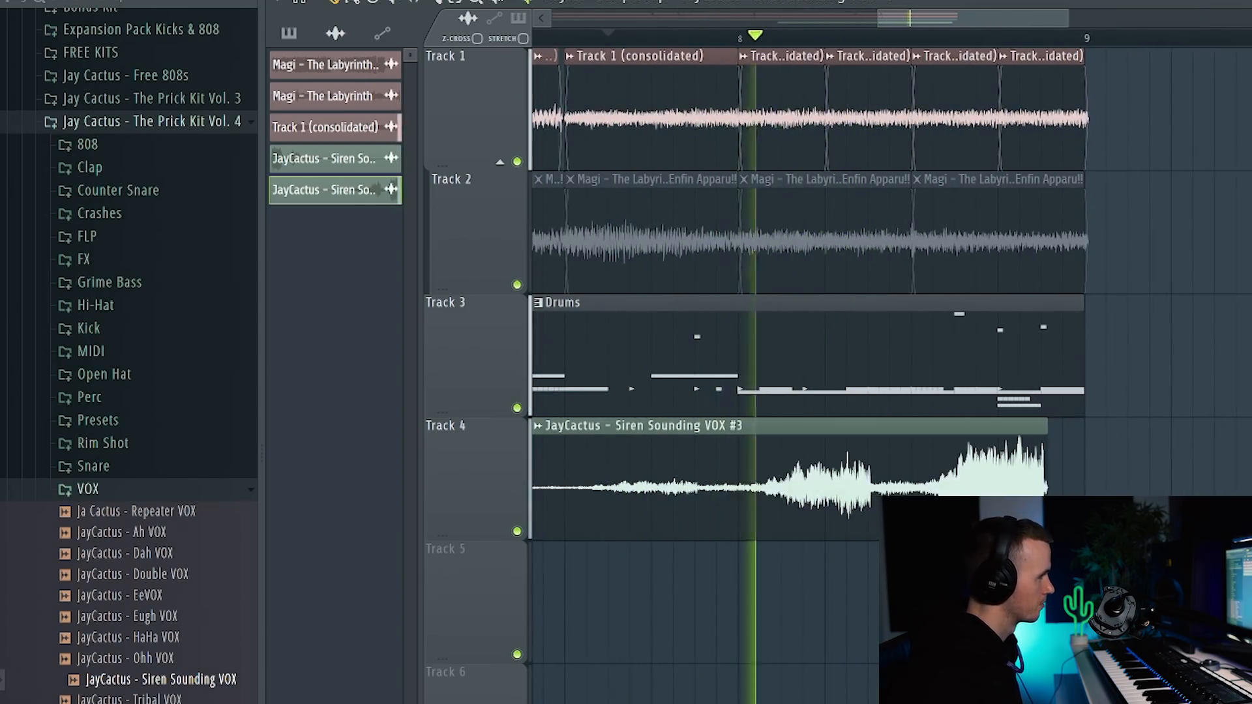
left_click_drag(1017, 514, 1039, 514)
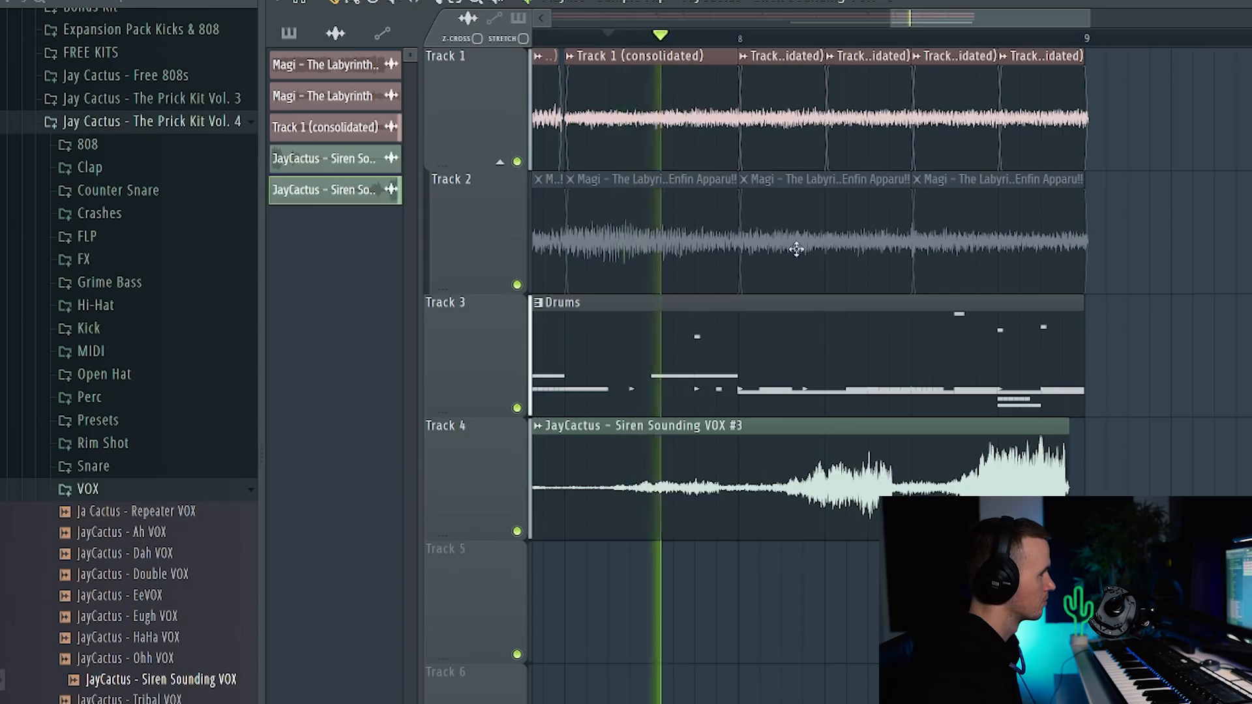
Step: Play the arrangement from bar 8 and nudge the reversed siren clip slightly earlier
left_click(742, 39)
key("space")
key("space")
left_click_drag(925, 483, 884, 484)
key("space")
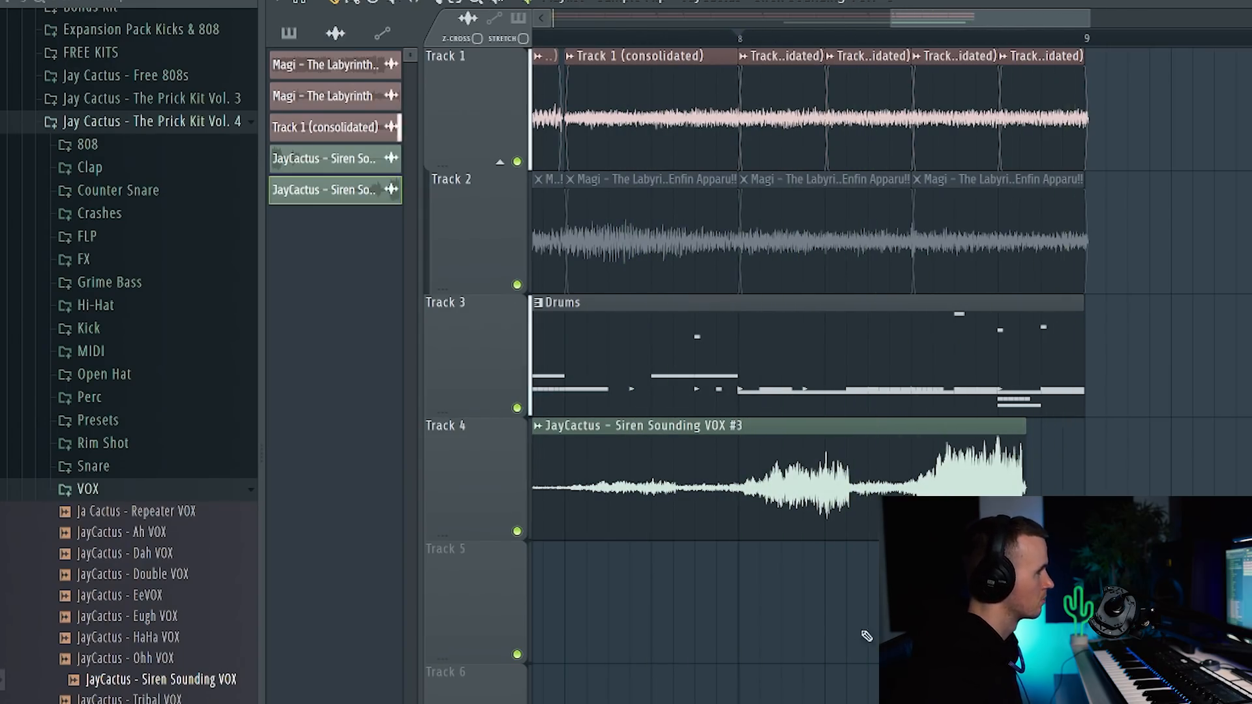
Step: Review the pitch, volume and reverse settings of the siren clip on Track 4 while playing the end of the arrangement
scroll(872, 626, "down", 6)
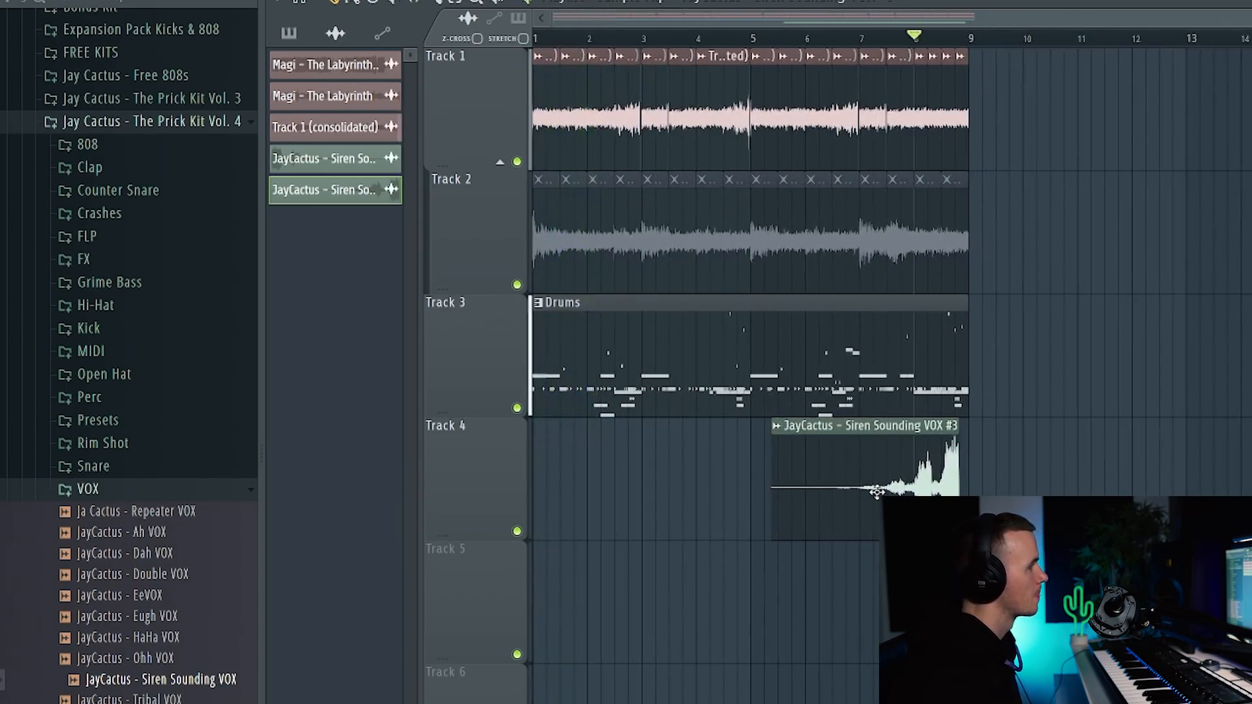
double_click(876, 492)
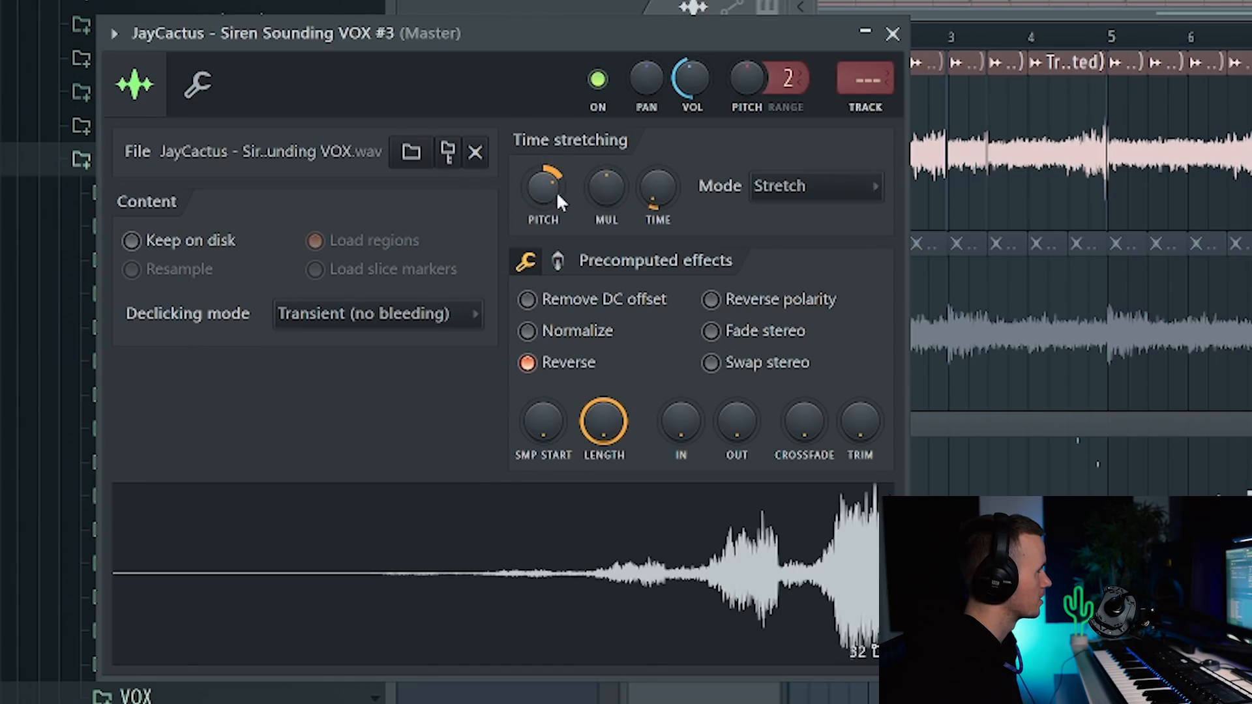
left_click(871, 40)
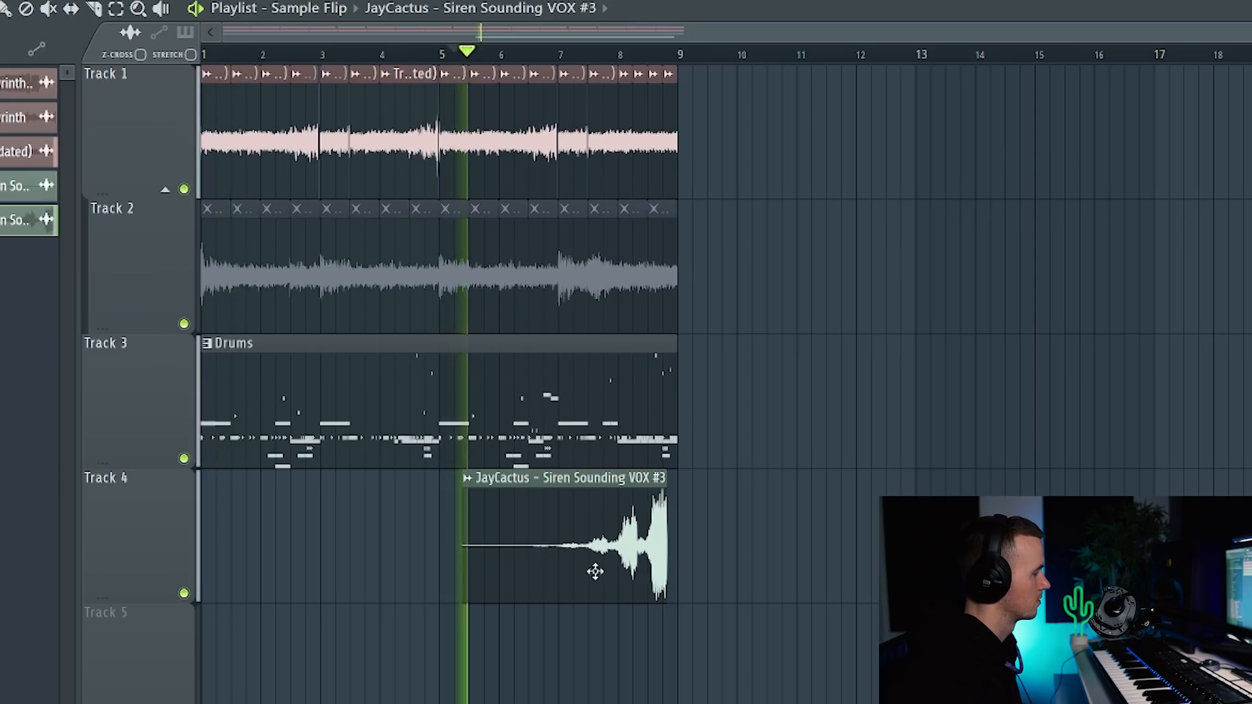
scroll(592, 567, "up", 6)
scroll(970, 596, "up", 3)
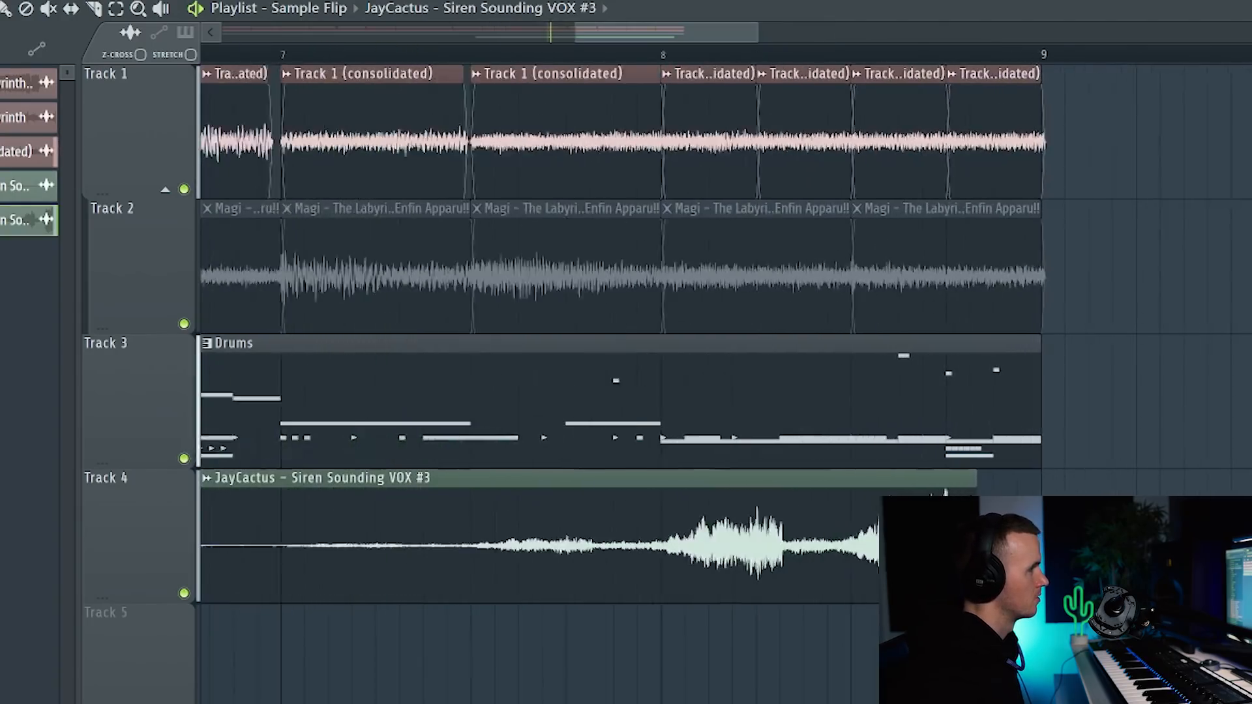
double_click(861, 592)
scroll(132, 83, "down", 4)
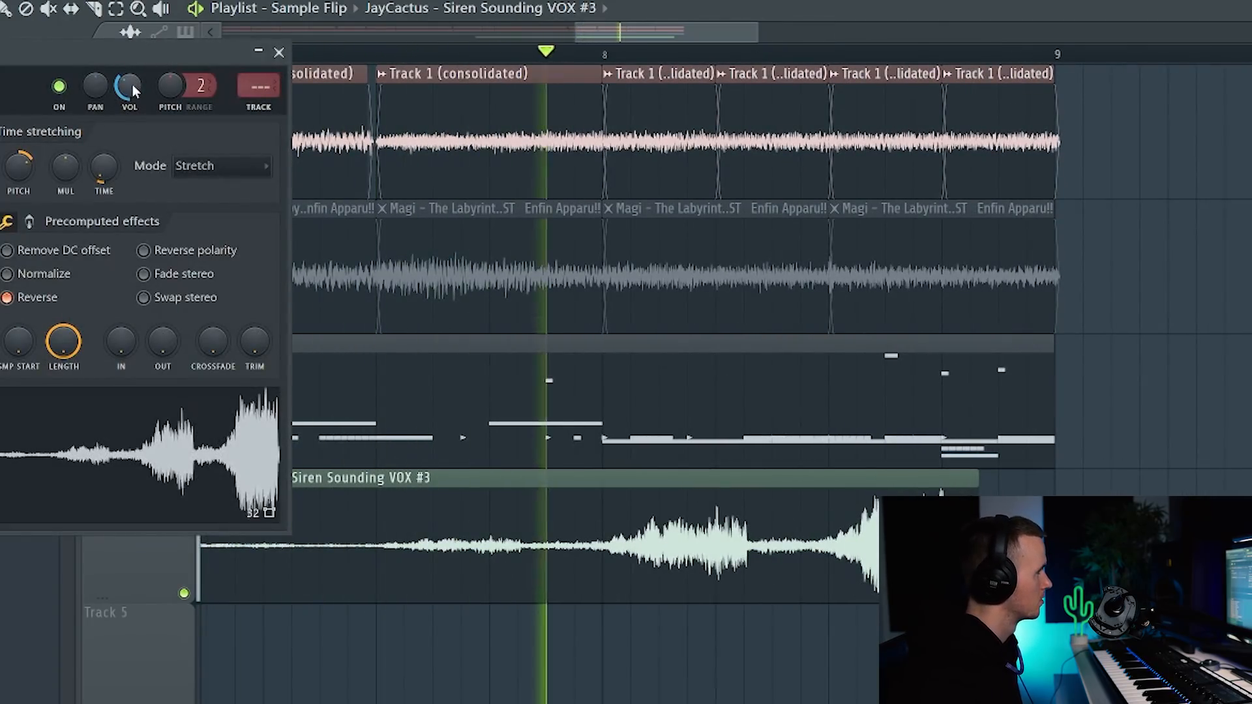
left_click(280, 53)
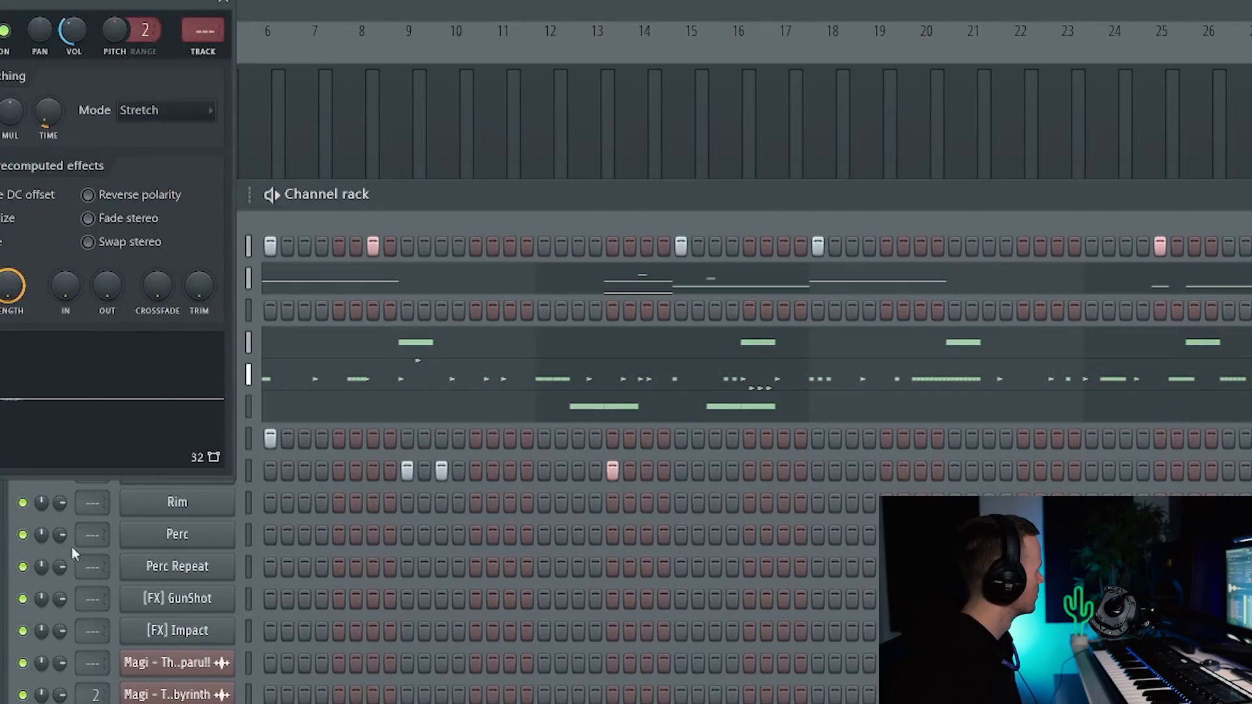
left_click(223, 1)
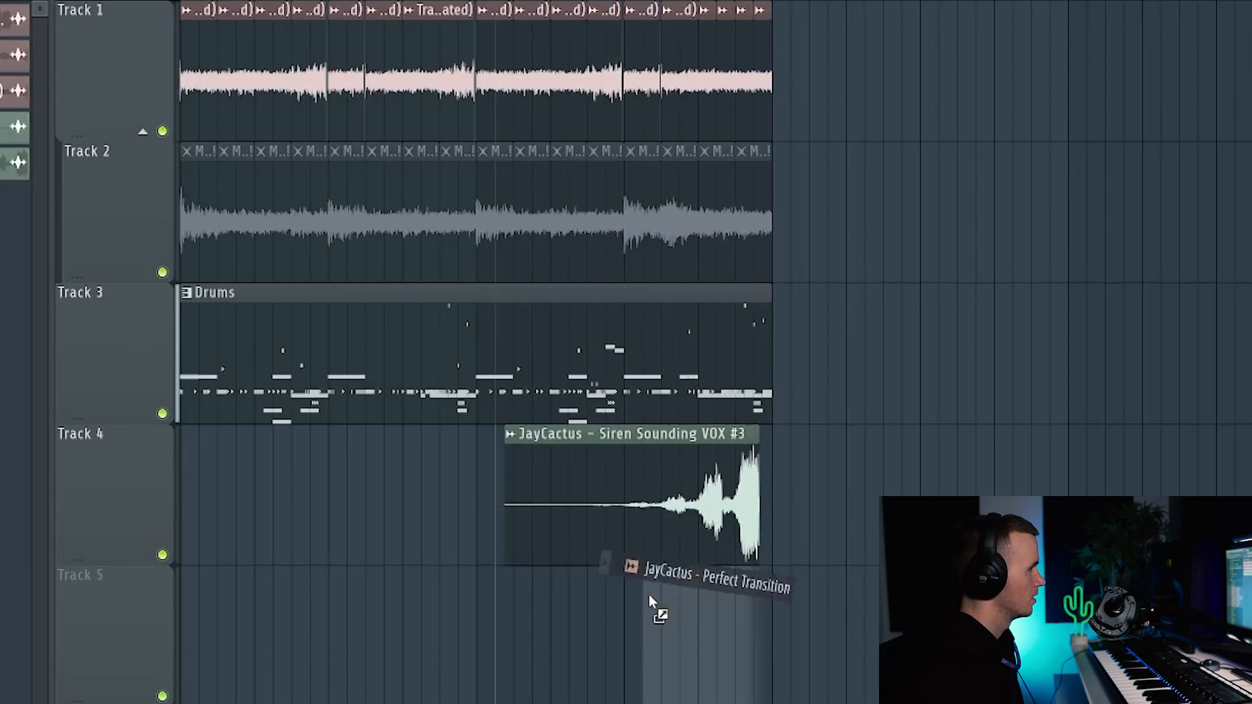
Step: Place the JayCactus - Perfect Transition riser on playlist Track 5 so it ends at bar 9
left_click_drag(632, 567, 639, 573)
left_click_drag(763, 662, 803, 663)
scroll(880, 694, "up", 1)
scroll(874, 685, "up", 6)
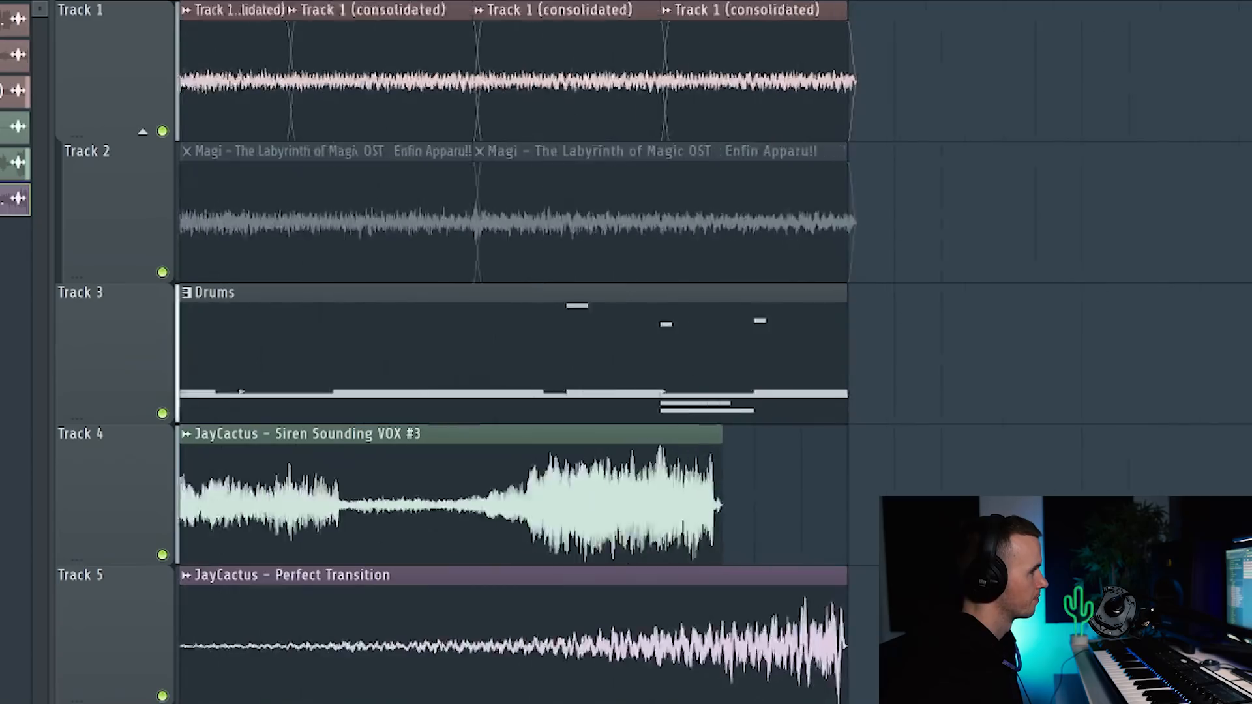
scroll(873, 685, "down", 2)
double_click(821, 652)
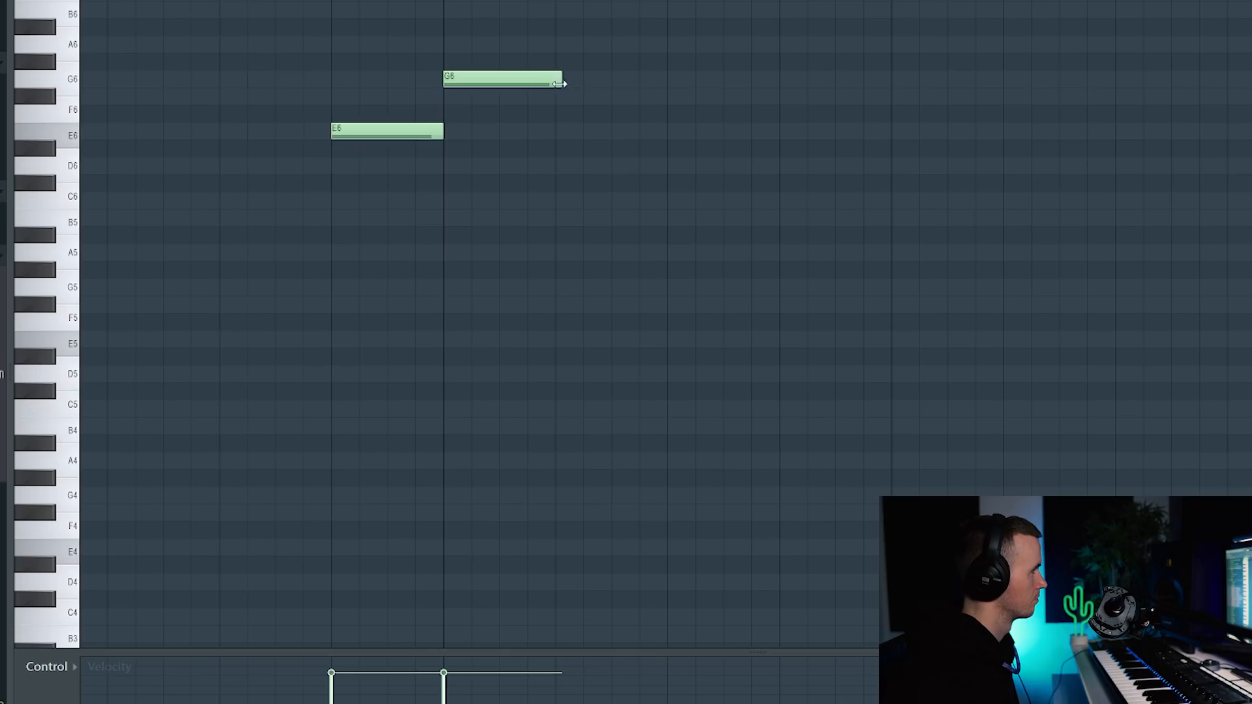
Step: Replace the Grime Bass G6 note with shorter descending C6, B5 and F#5 notes following the E6, and play the phrase back
left_click_drag(554, 82, 499, 215)
left_click(506, 218)
left_click(561, 303)
key("space")
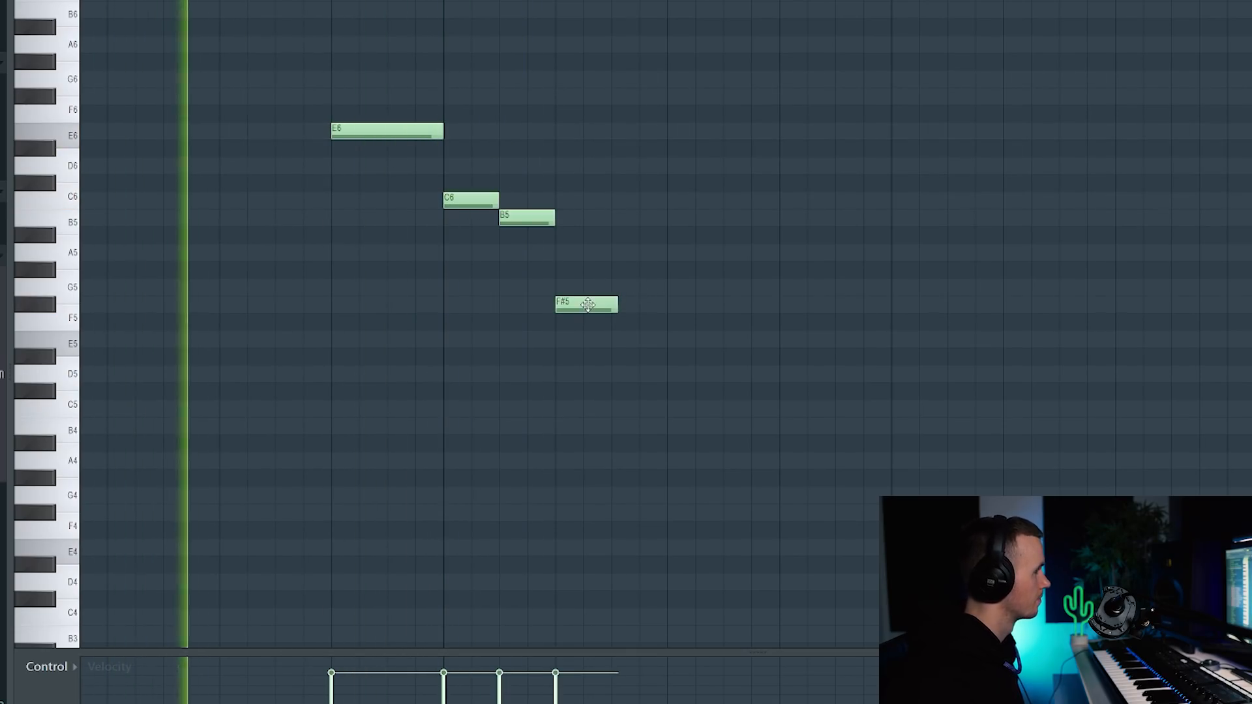
key("space")
right_click(664, 373)
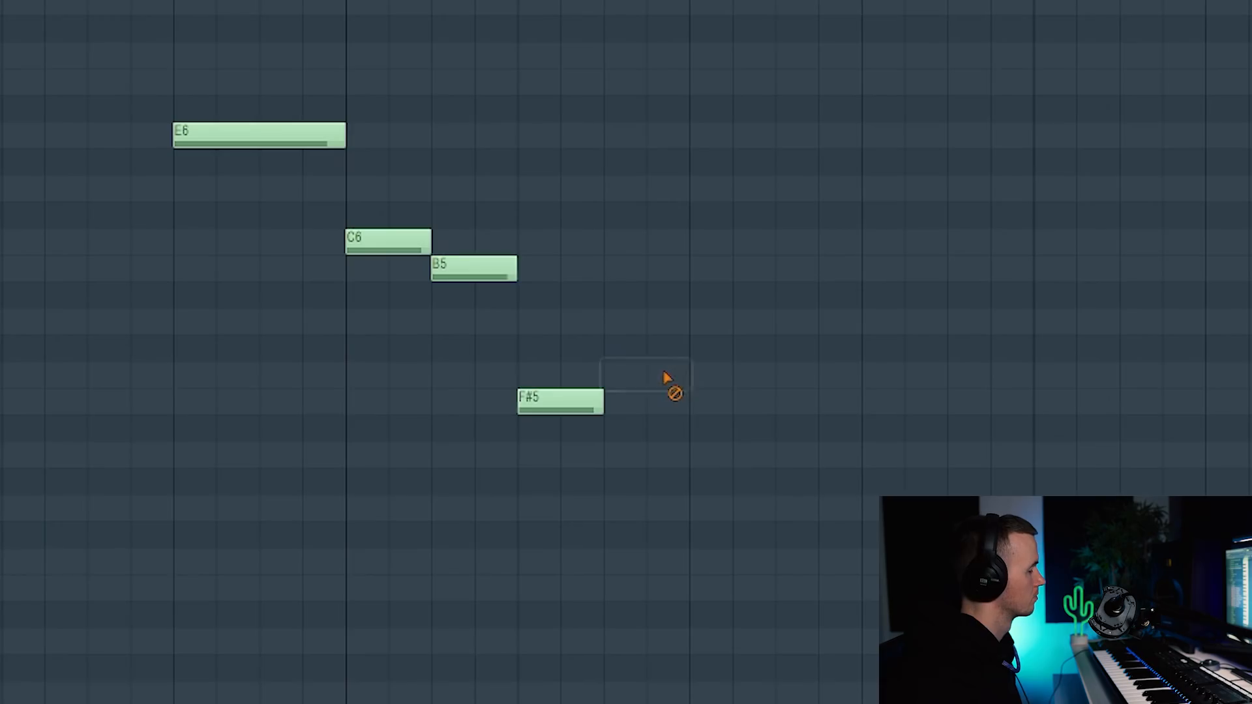
key("space")
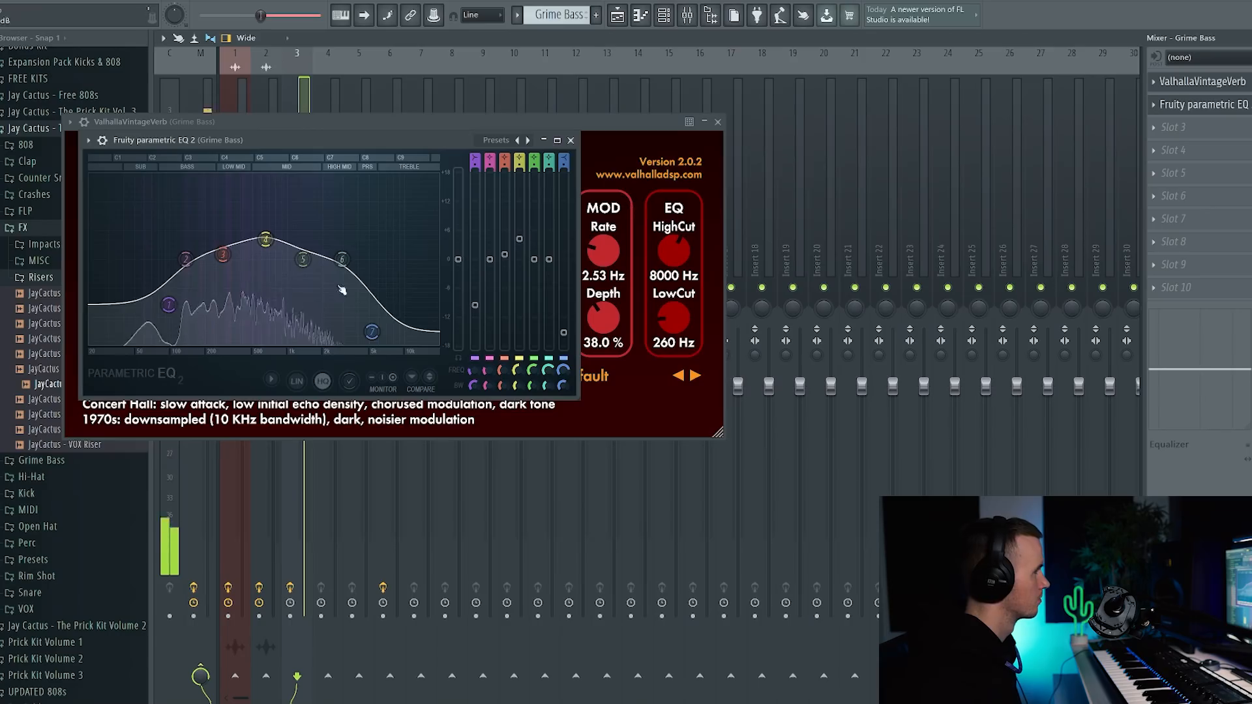
Step: Shape the Grime Bass tone in Fruity parametric EQ 2 by adjusting low band 1 and boosting band 5
left_click_drag(184, 306, 190, 310)
left_click_drag(304, 261, 320, 238)
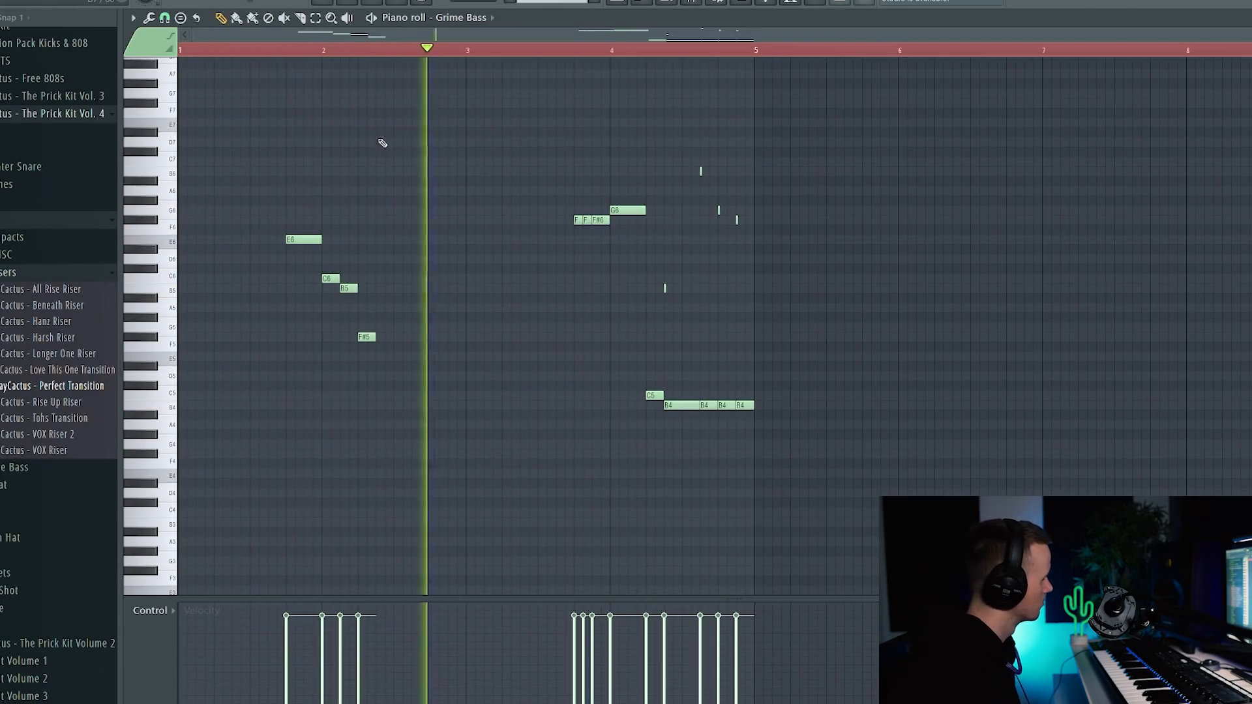
Step: Lower the second phrase's E6 note to B5 and pan its closing G6 and B5 notes to opposite sides
scroll(740, 221, "up", 3)
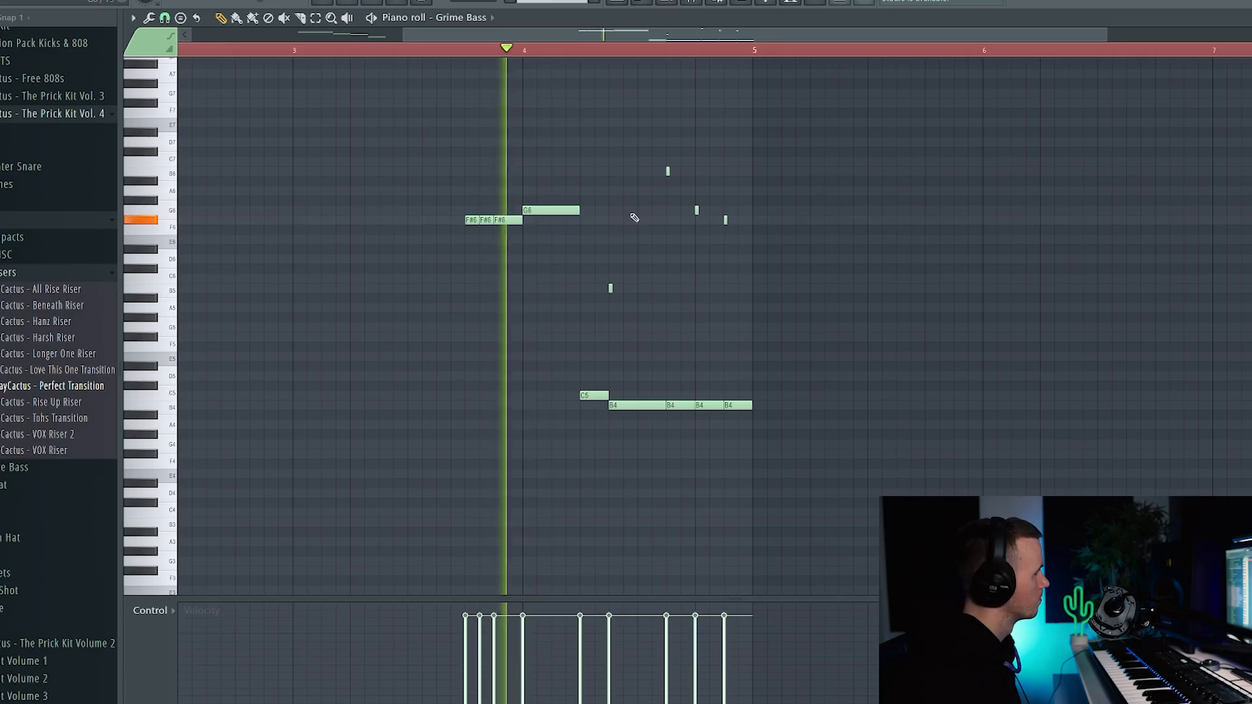
scroll(812, 212, "up", 4)
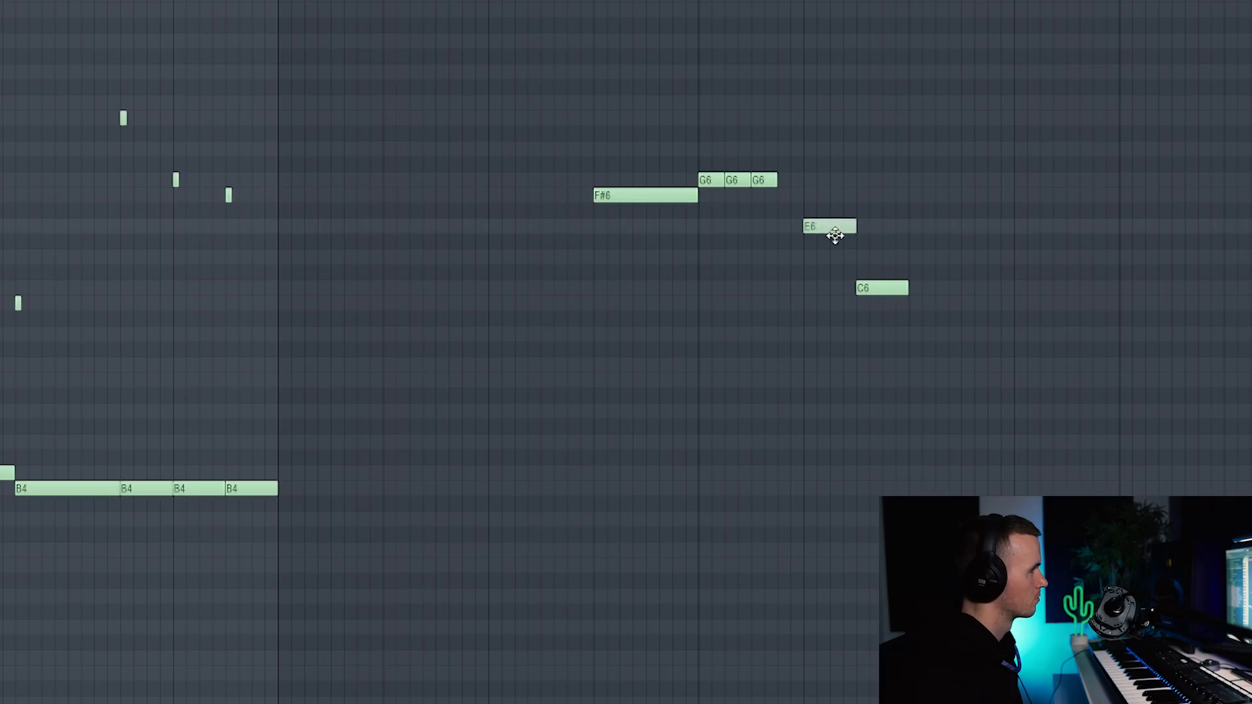
left_click_drag(835, 235, 832, 309)
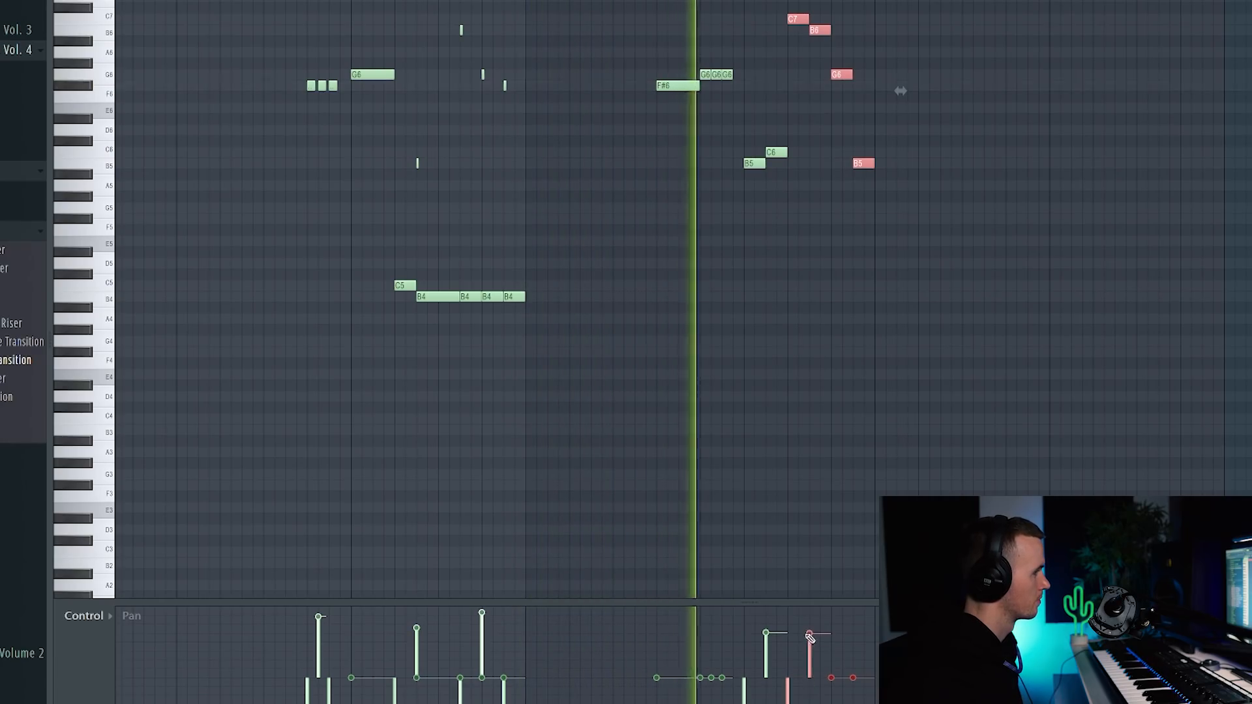
mouse_move(831, 680)
left_mouse_down()
mouse_move(833, 702)
mouse_move(864, 594)
left_mouse_up()
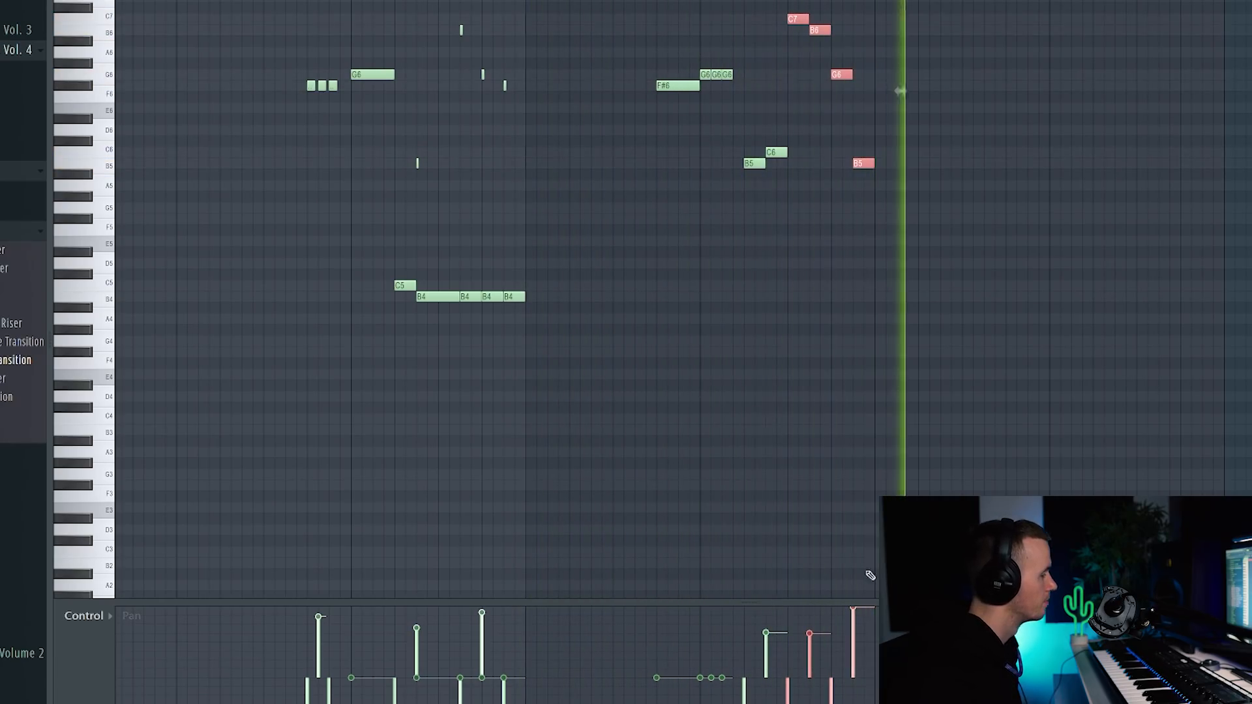
left_click(928, 447, "ctrl")
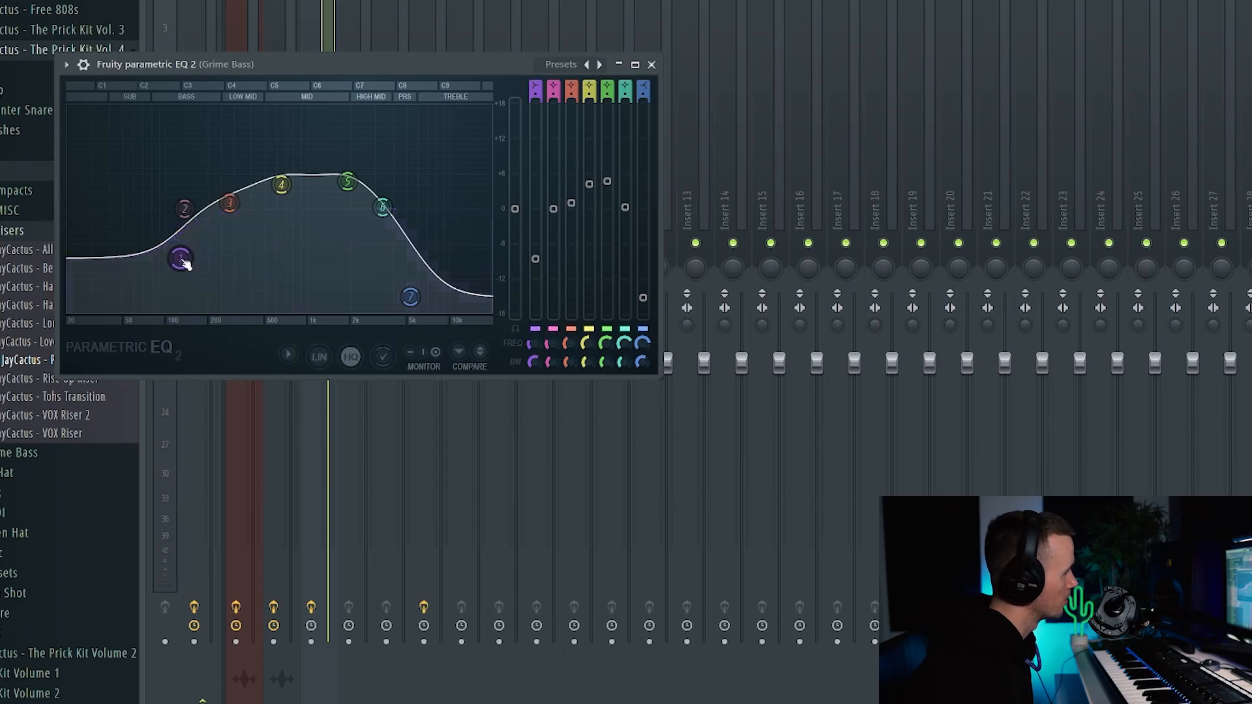
Step: Raise low band 1 of the Grime Bass EQ and lower the EQ's main level while the pattern plays
key("space")
left_click_drag(181, 258, 178, 222)
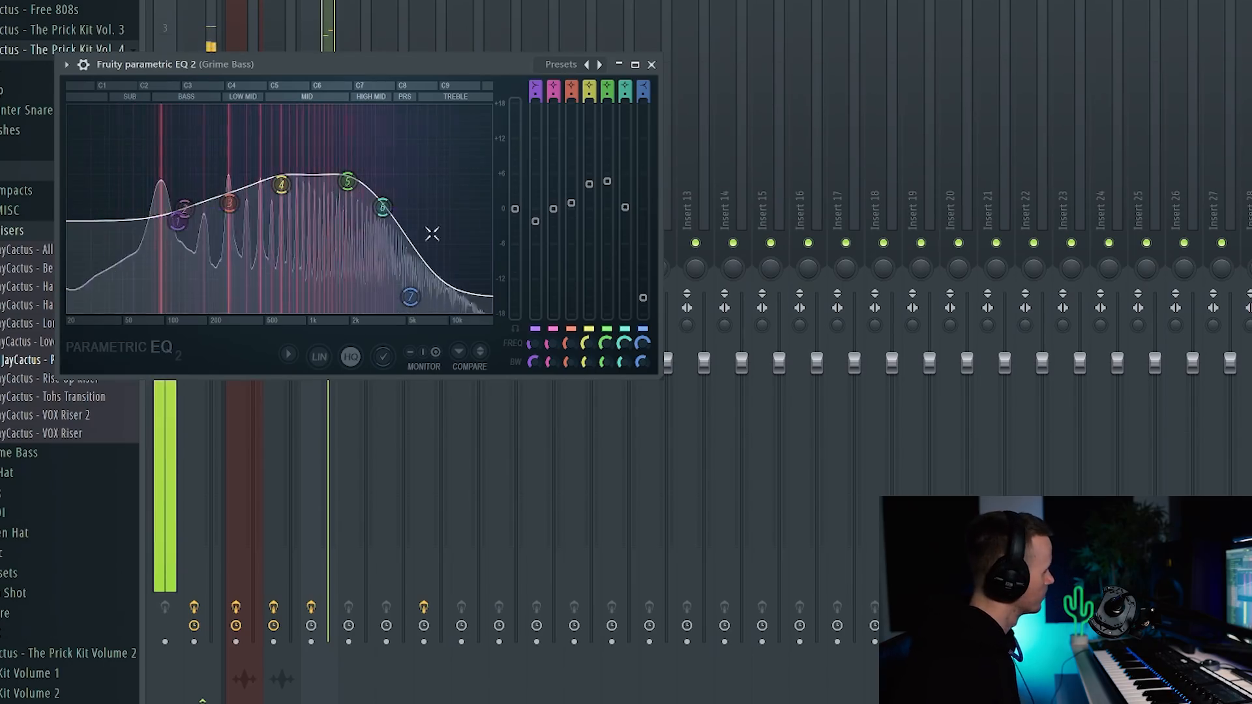
left_click_drag(515, 210, 515, 228)
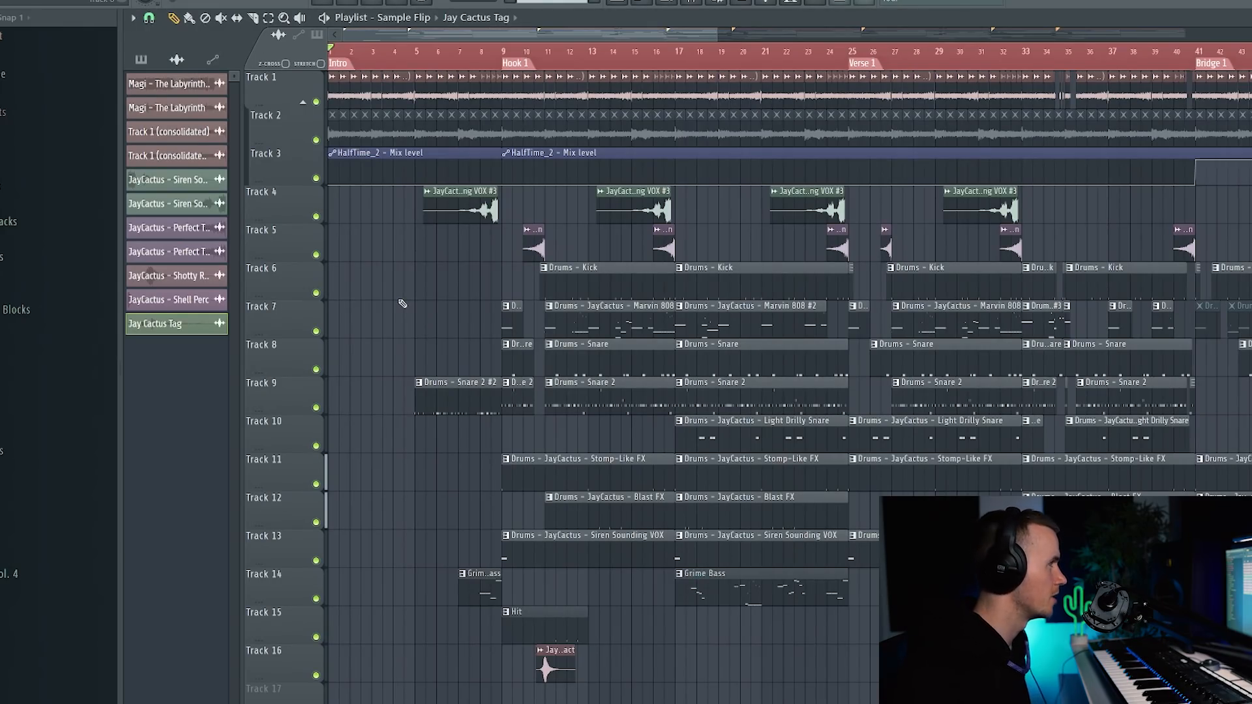
Step: Play the full arrangement from the Intro and follow the layering of clips through Hook 1 and Verse 1
key("space")
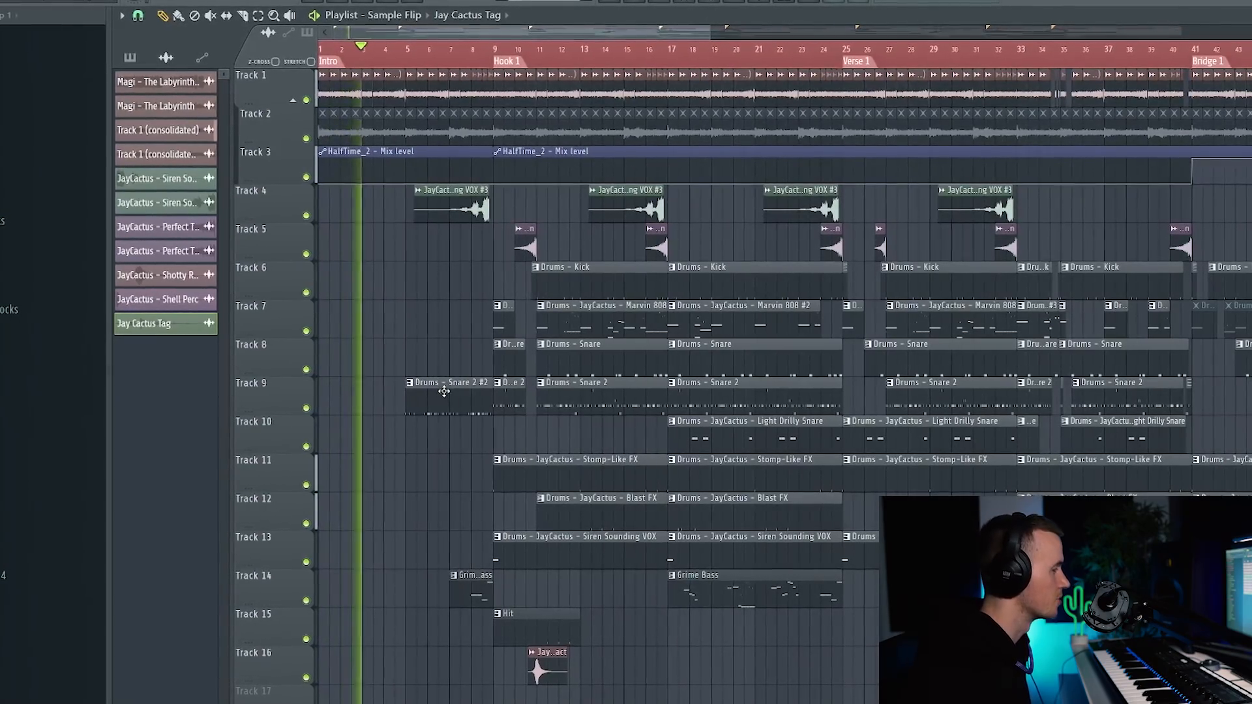
scroll(453, 432, "up", 3)
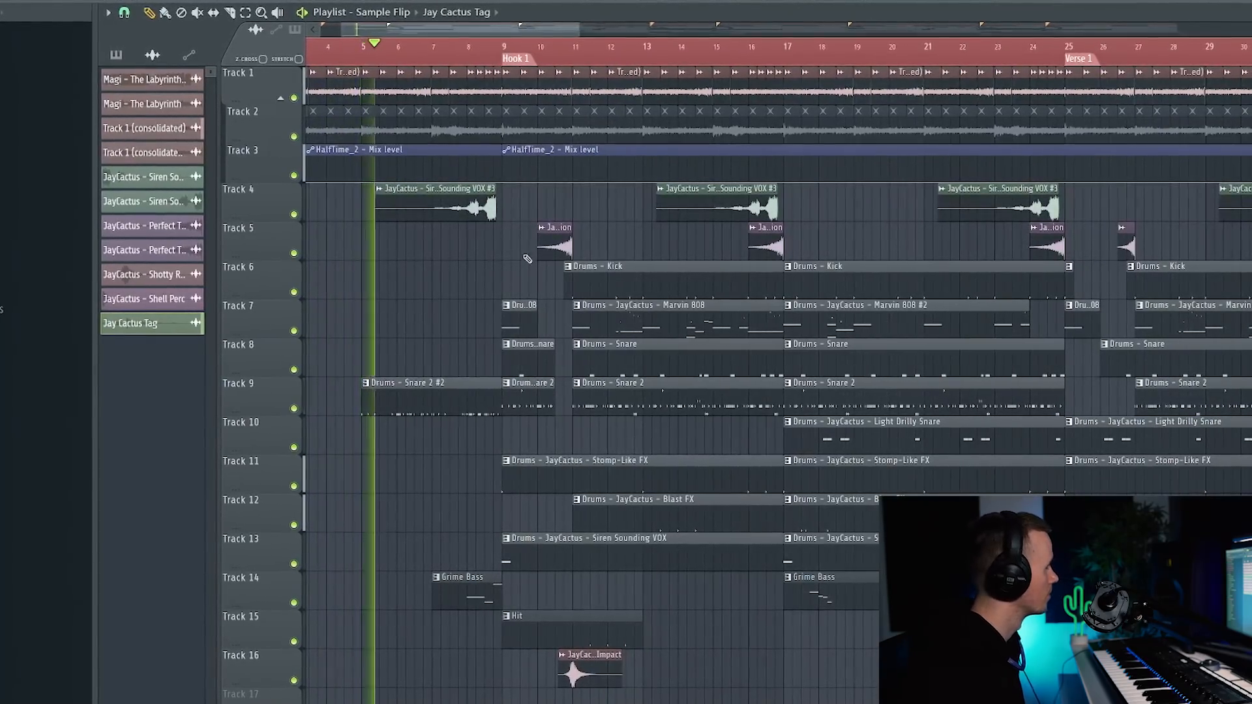
scroll(574, 110, "up", 2)
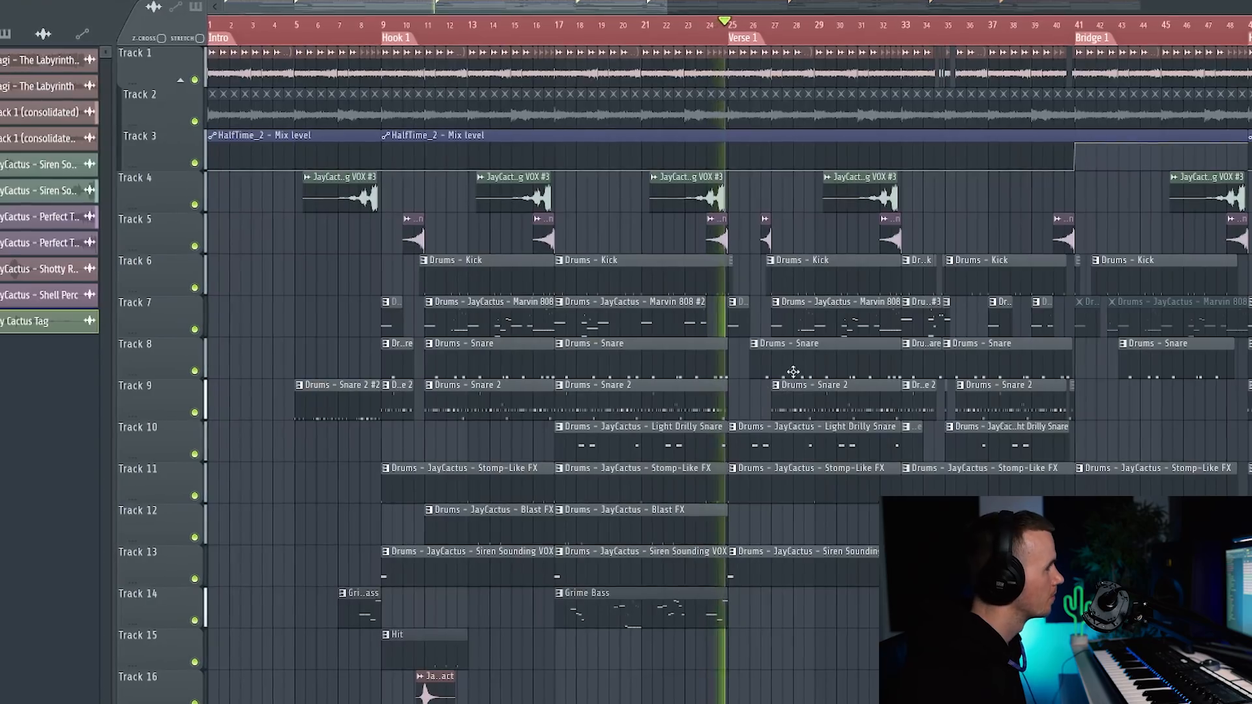
scroll(791, 363, "up", 5)
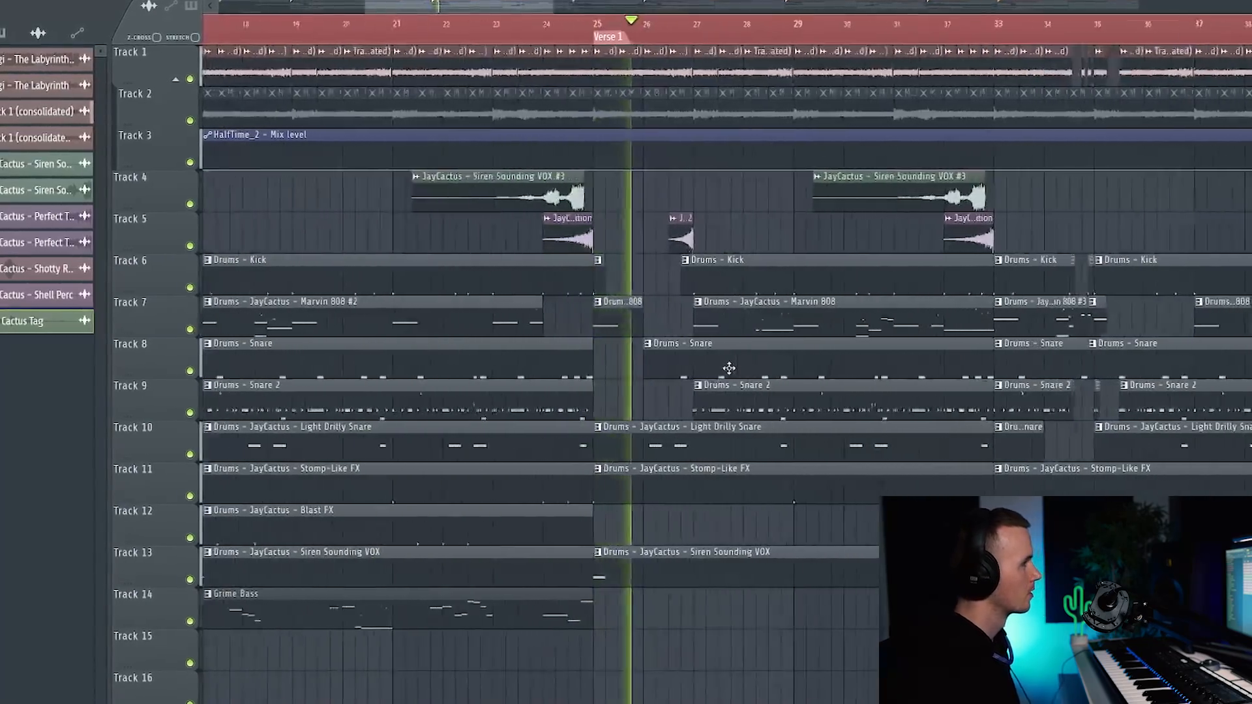
scroll(729, 367, "up", 3)
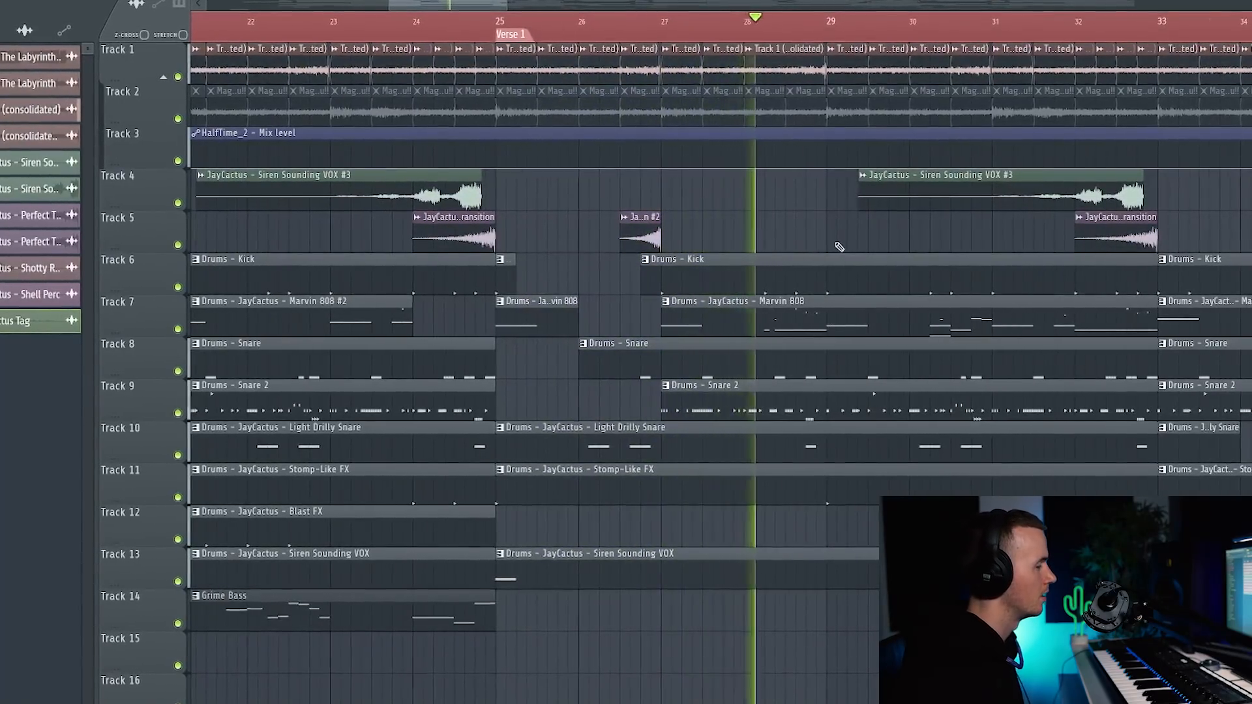
scroll(840, 246, "down", 8)
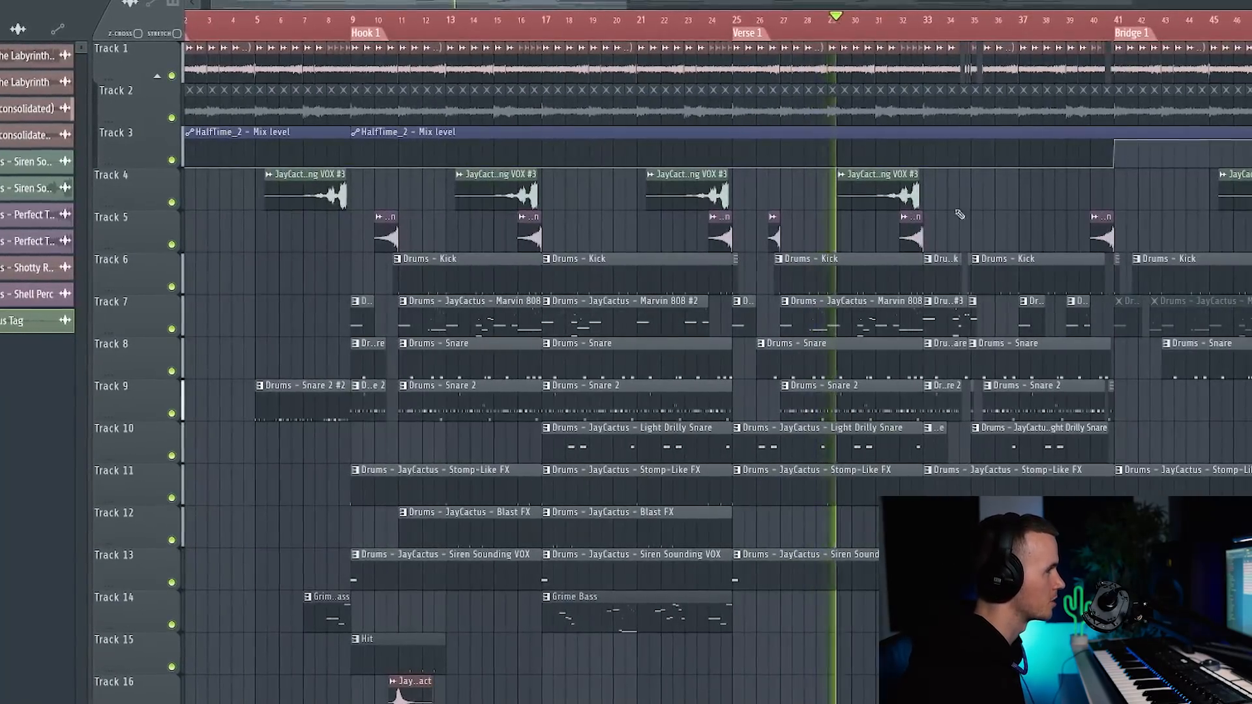
scroll(966, 206, "up", 4)
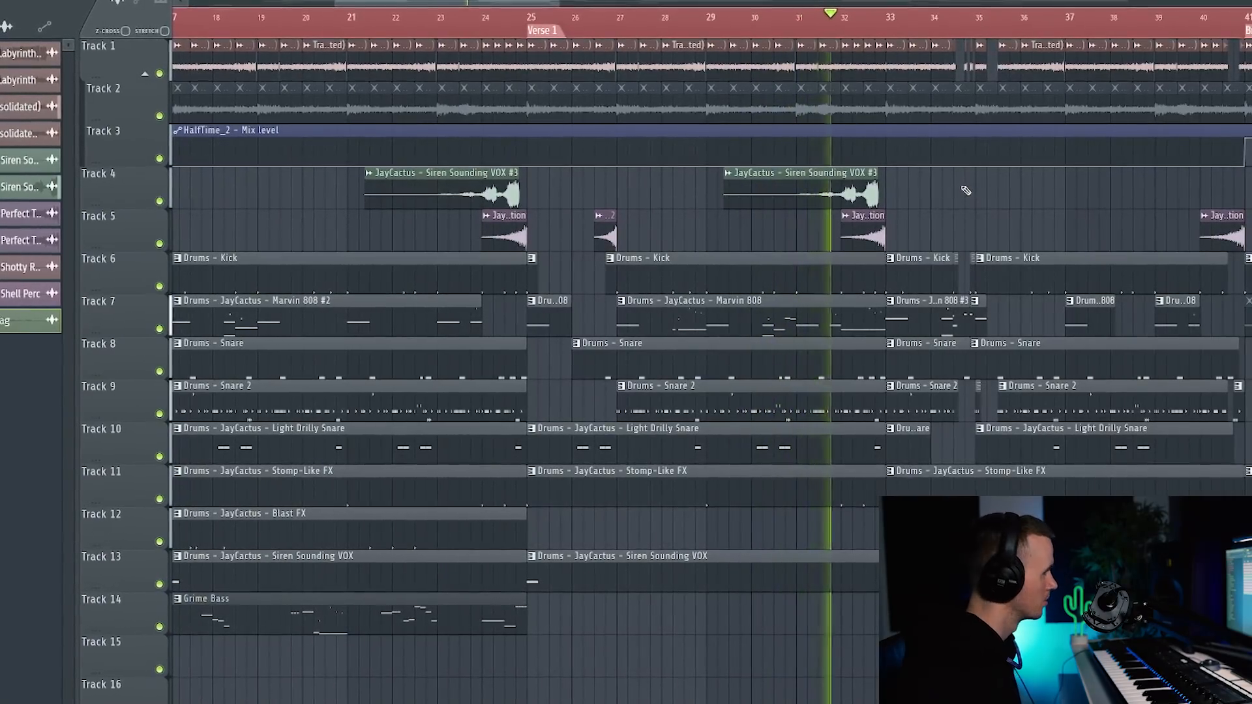
scroll(1044, 195, "up", 3)
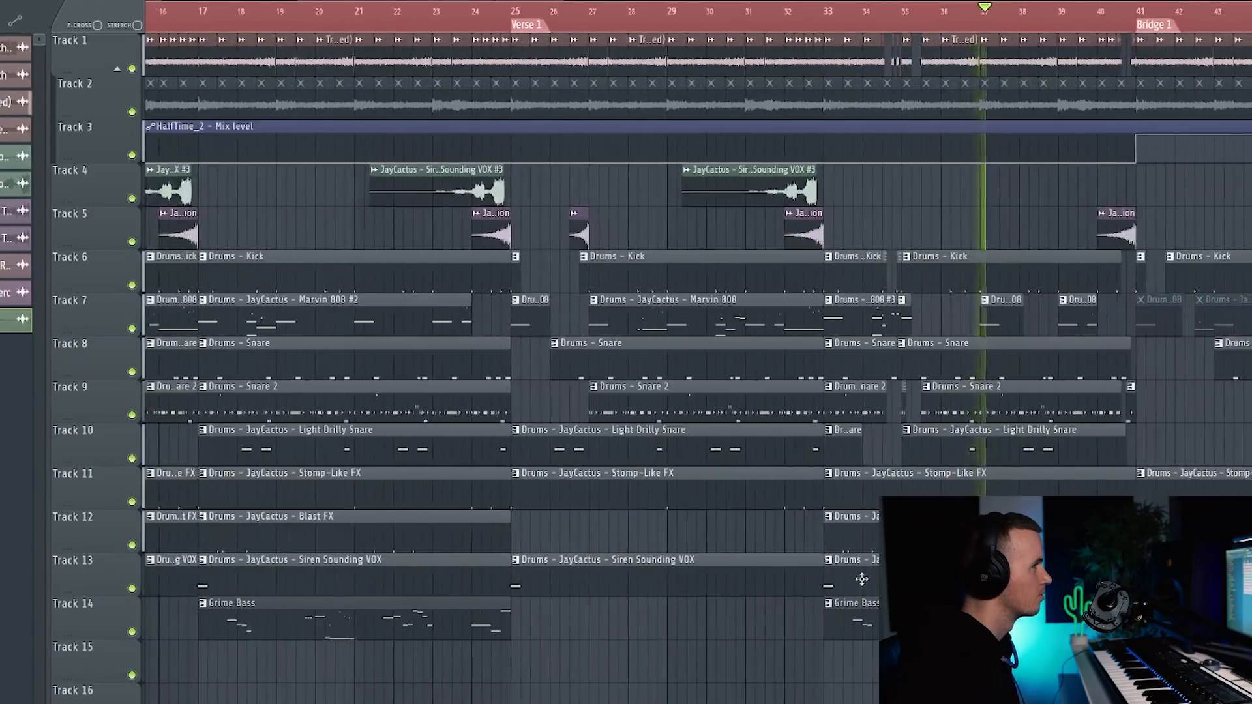
Step: Examine how the arrangement moves from the end of Verse 1 through Bridge 1 into Hook 2 during playback
scroll(855, 561, "down", 4)
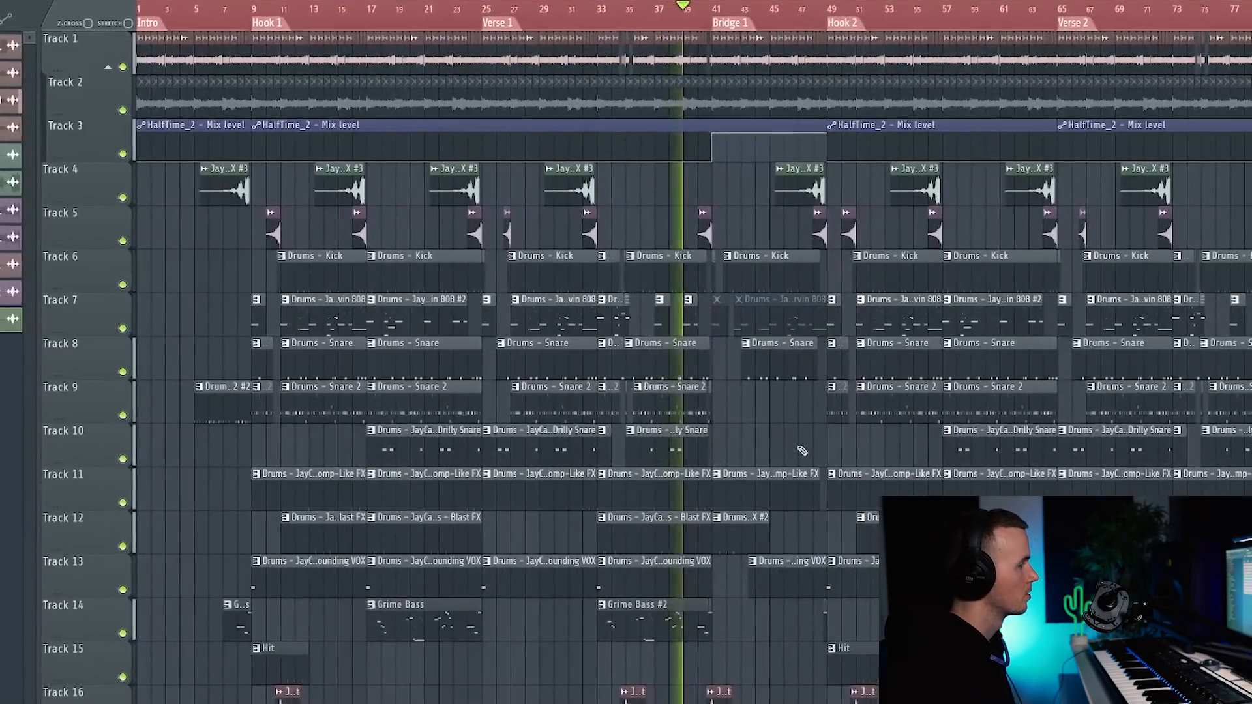
scroll(801, 450, "up", 3)
scroll(801, 450, "up", 2)
scroll(795, 421, "down", 2)
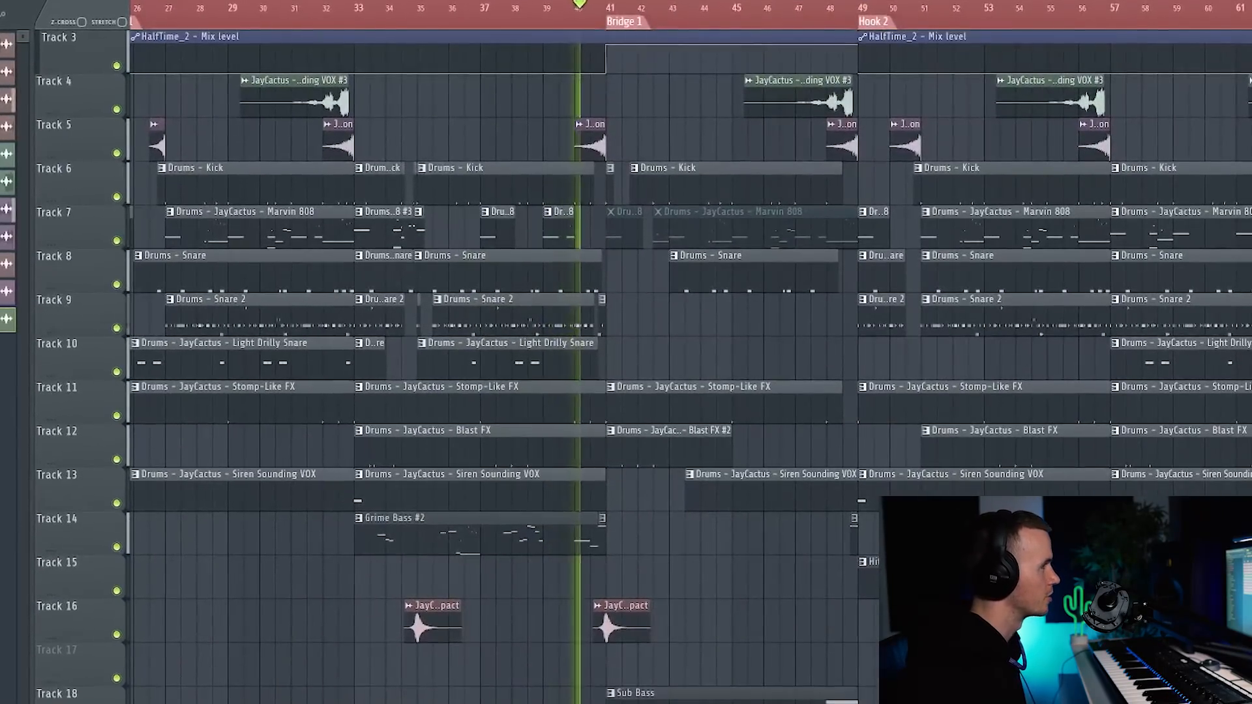
scroll(799, 422, "down", 1)
scroll(799, 422, "up", 1)
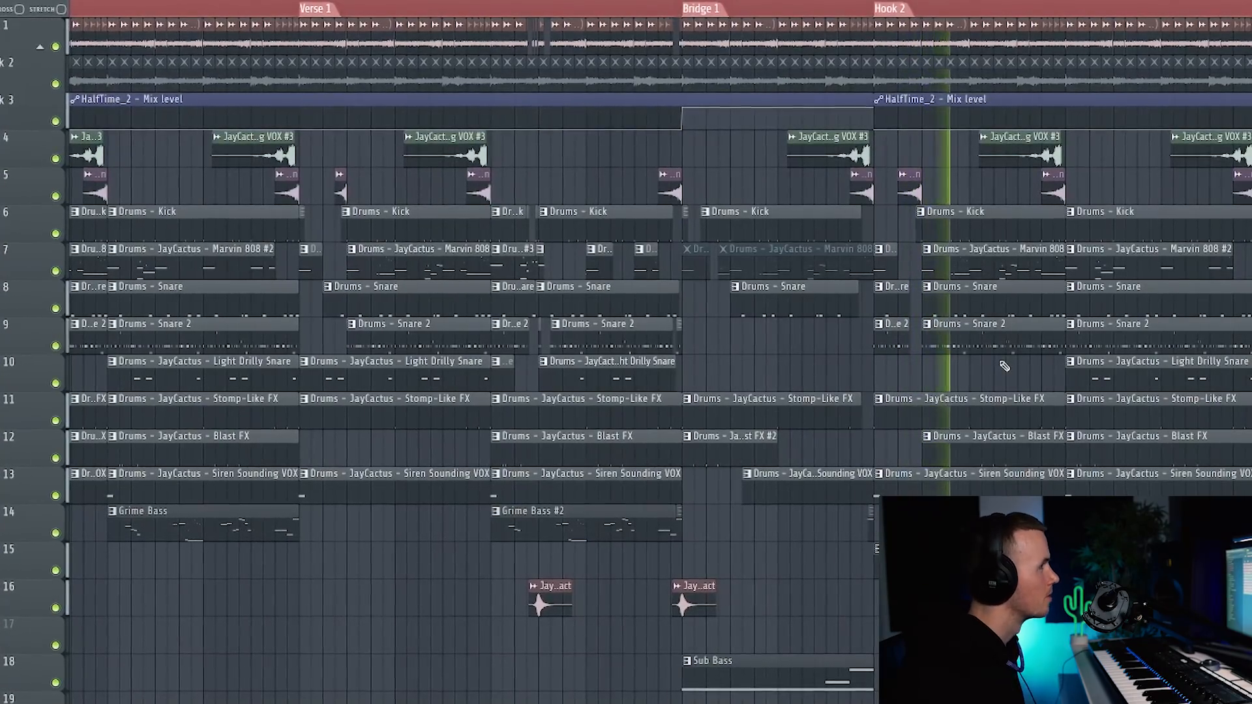
scroll(920, 338, "down", 3)
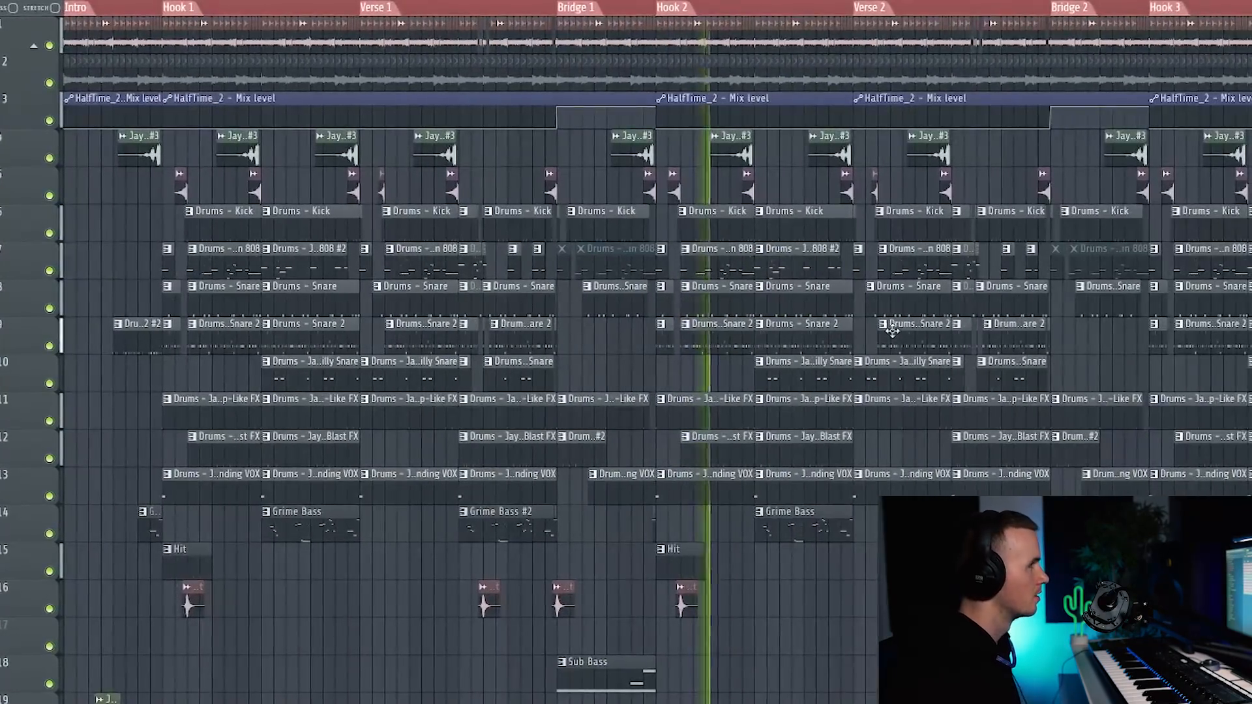